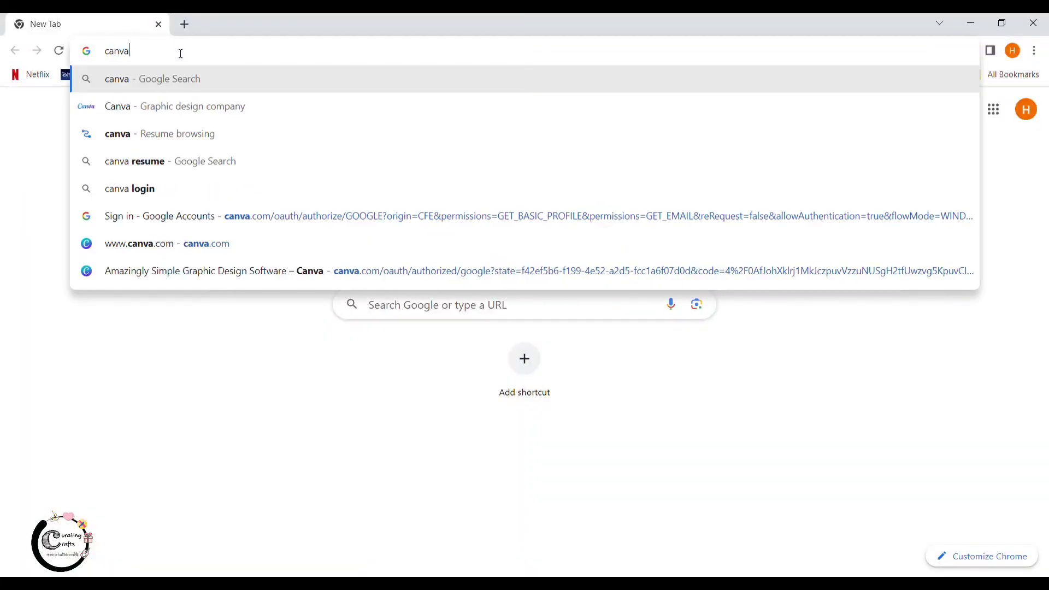
# Step: Sign up for Canva in Chrome, then skip the usage question, team invite and Pro offer
pyautogui.click(154, 99)
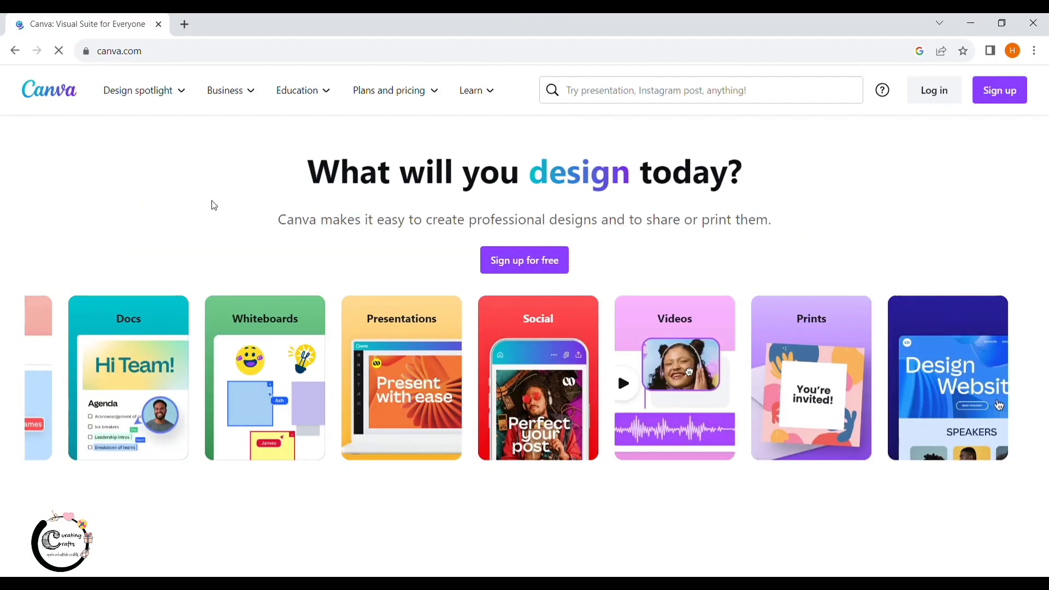
pyautogui.click(515, 264)
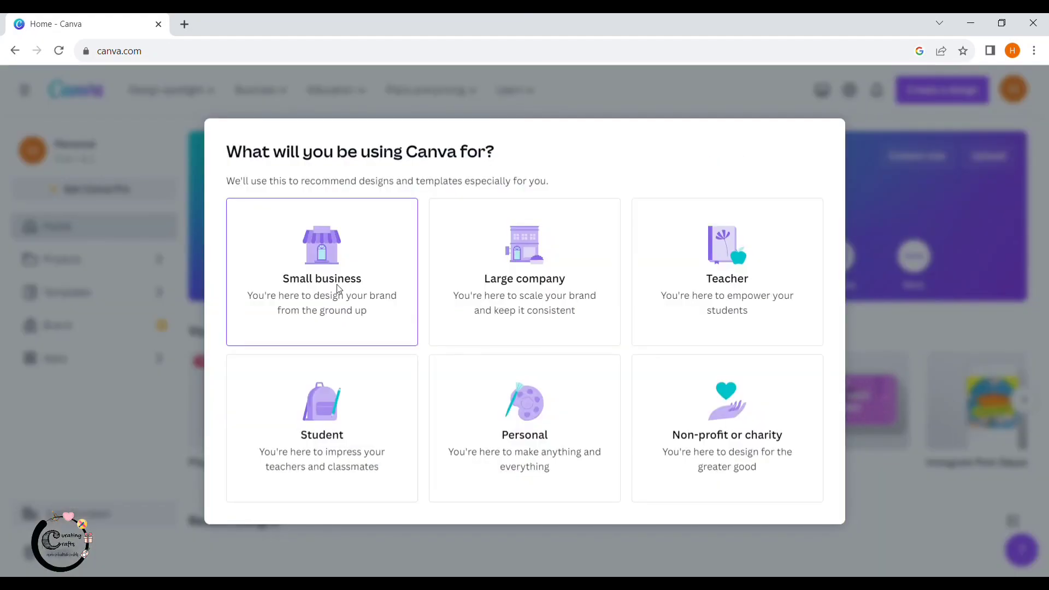
pyautogui.click(337, 289)
pyautogui.click(780, 156)
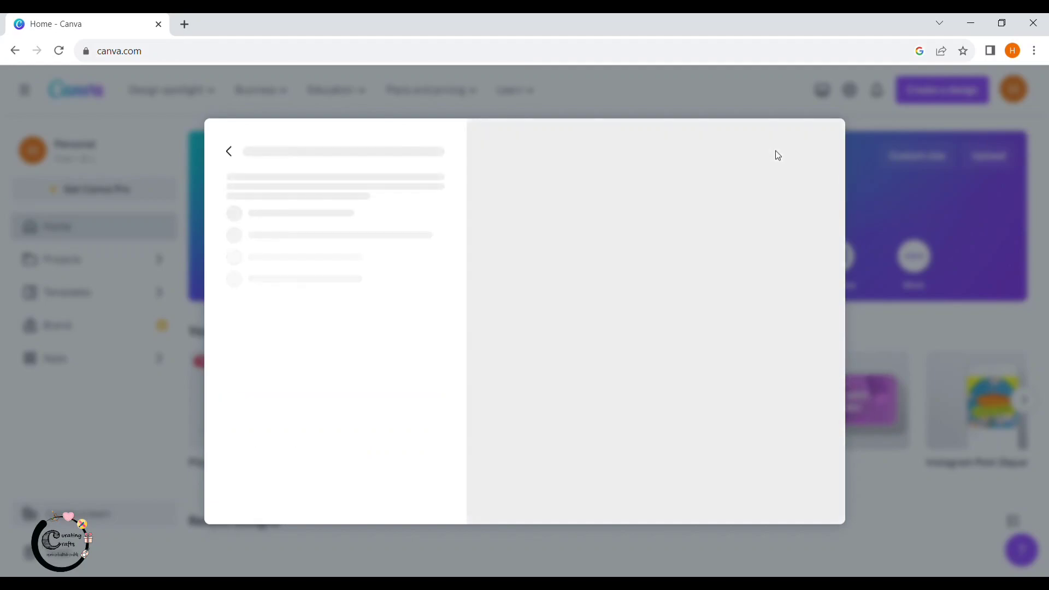
pyautogui.click(777, 156)
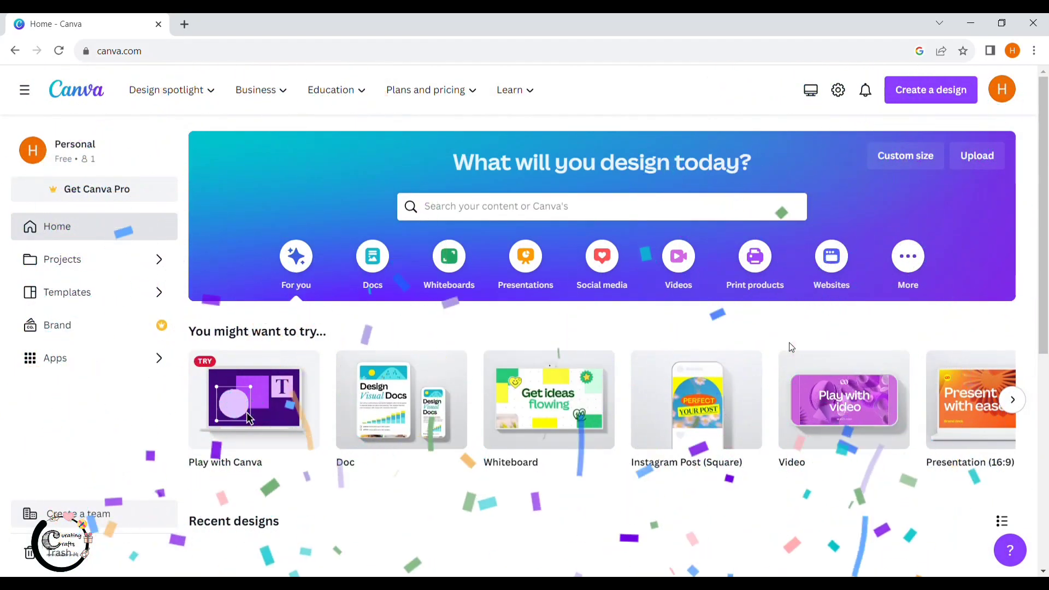
# Step: Start a custom-size design with units in centimetres for 21 × 29.7 cm
pyautogui.click(892, 158)
pyautogui.click(887, 227)
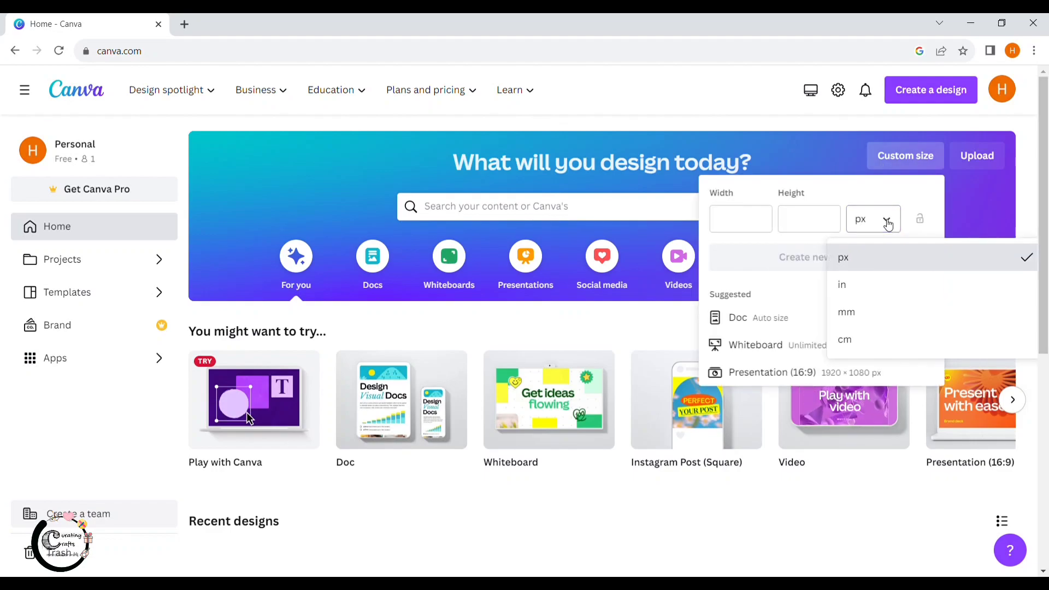
pyautogui.click(855, 336)
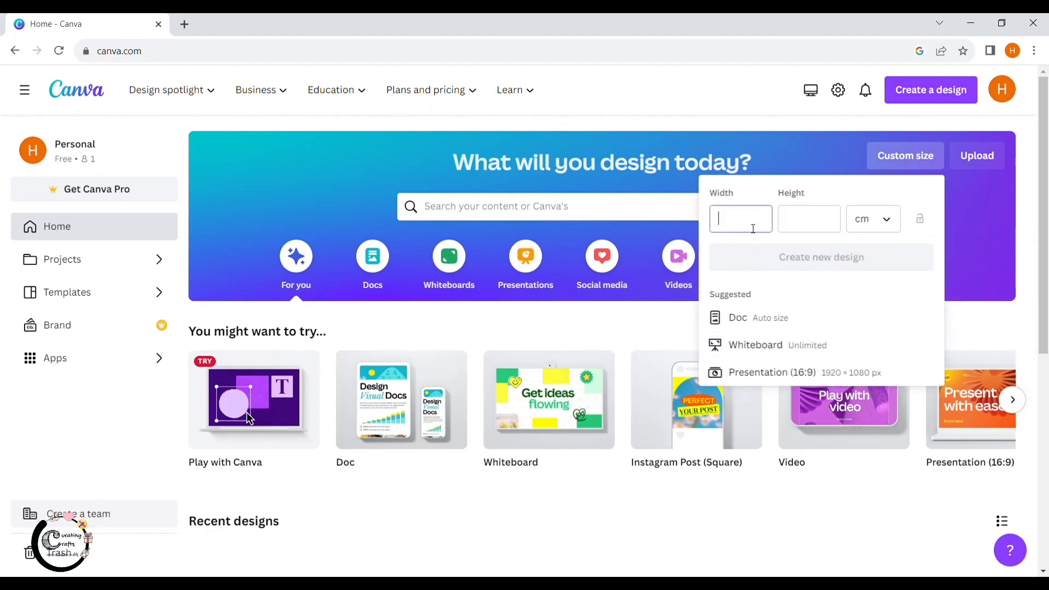
pyautogui.click(740, 219)
pyautogui.write('29')
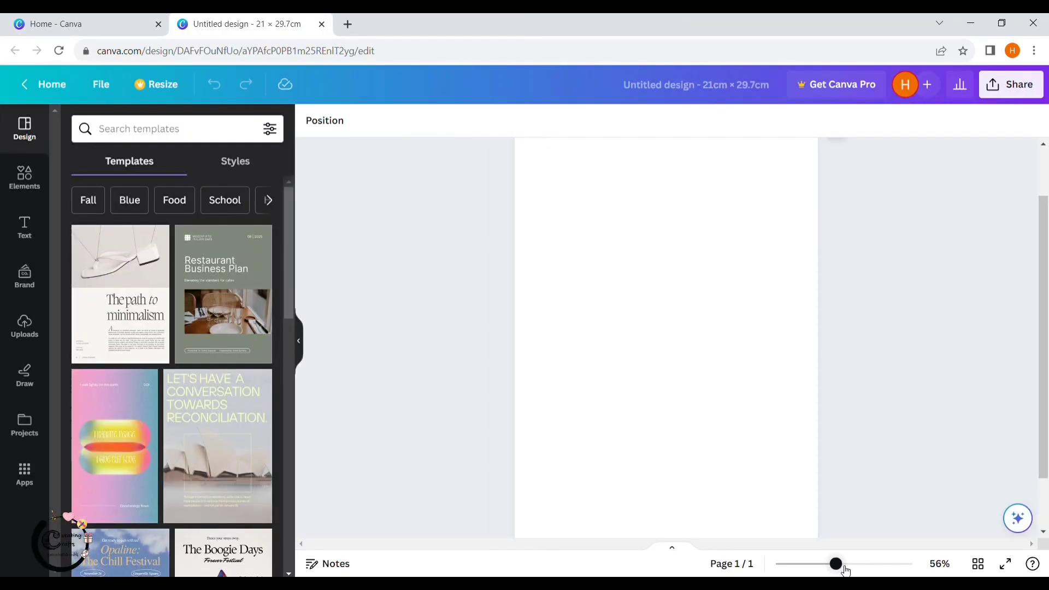
pyautogui.scroll(1, 790, 320)
# Step: Show the uploaded images in the Uploads panel
pyautogui.click(26, 326)
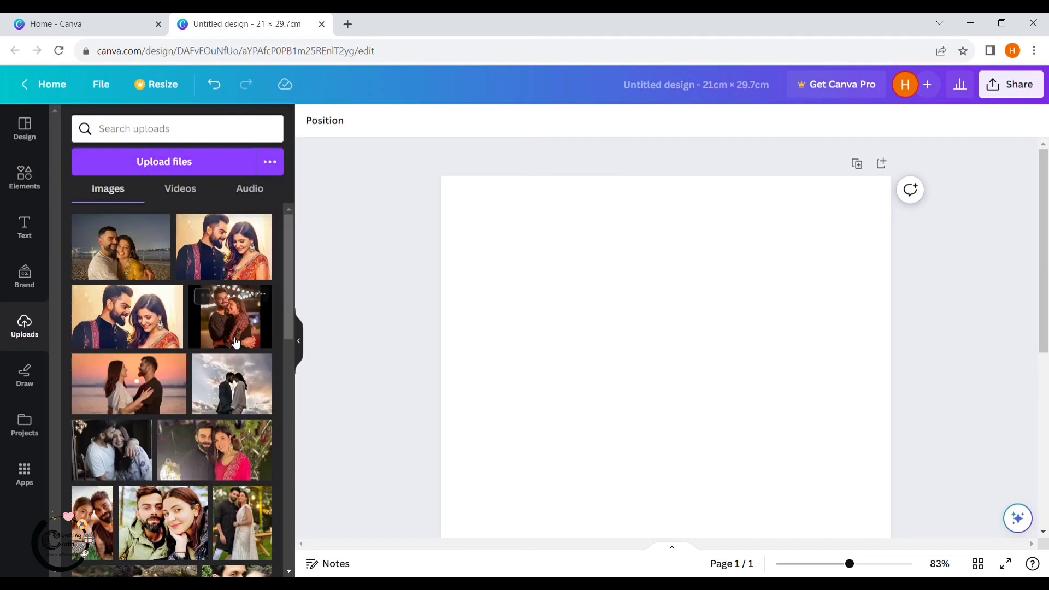
pyautogui.scroll(-2, 229, 343)
pyautogui.scroll(-3, 228, 343)
pyautogui.scroll(-3, 228, 343)
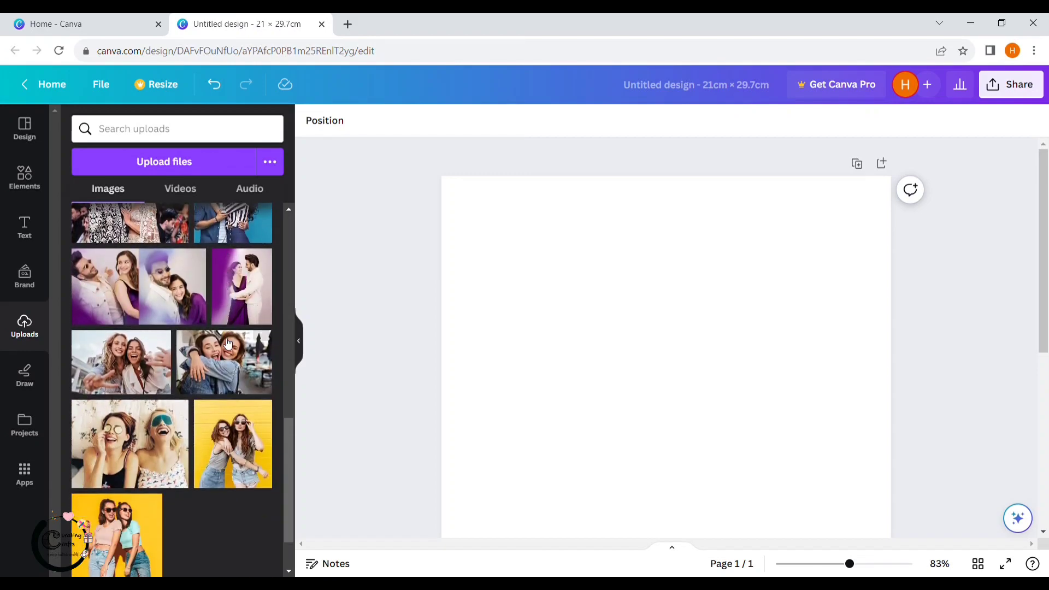
pyautogui.scroll(-2, 228, 343)
# Step: Add both yellow photos, shrink them to about 5.7 × 5.5, and stack them top-left
pyautogui.click(127, 476)
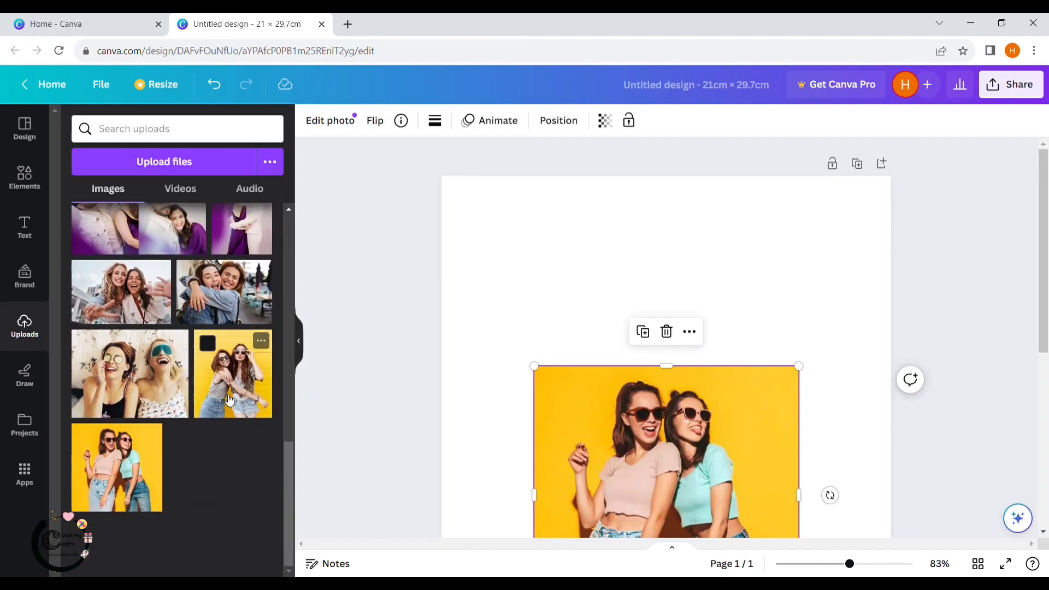
pyautogui.scroll(-3, 613, 406)
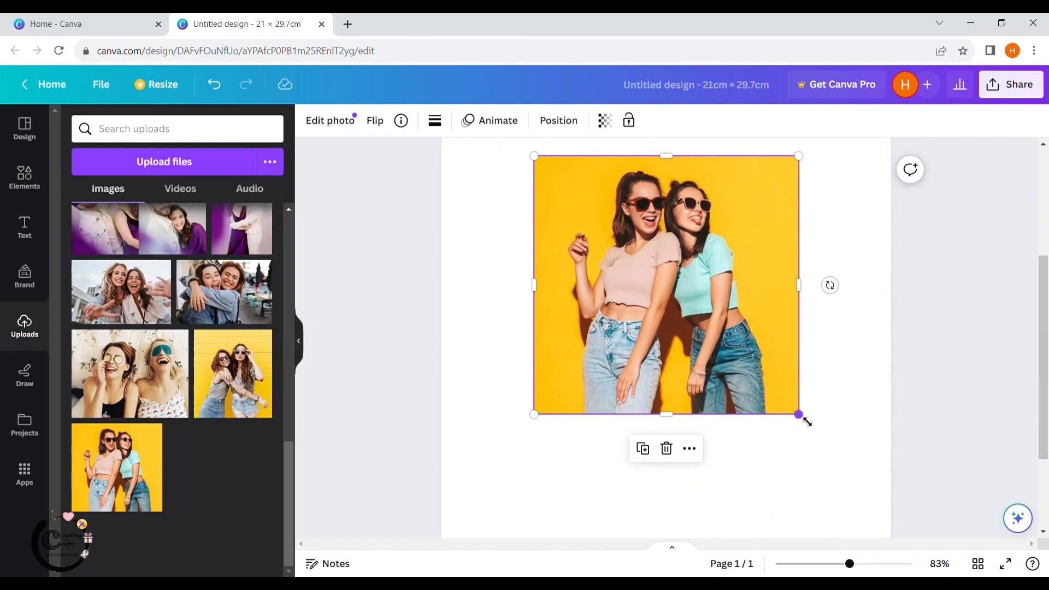
pyautogui.moveTo(807, 421)
pyautogui.mouseDown()
pyautogui.moveTo(650, 306)
pyautogui.moveTo(712, 310)
pyautogui.mouseUp()
pyautogui.moveTo(729, 258); pyautogui.dragTo(726, 261)
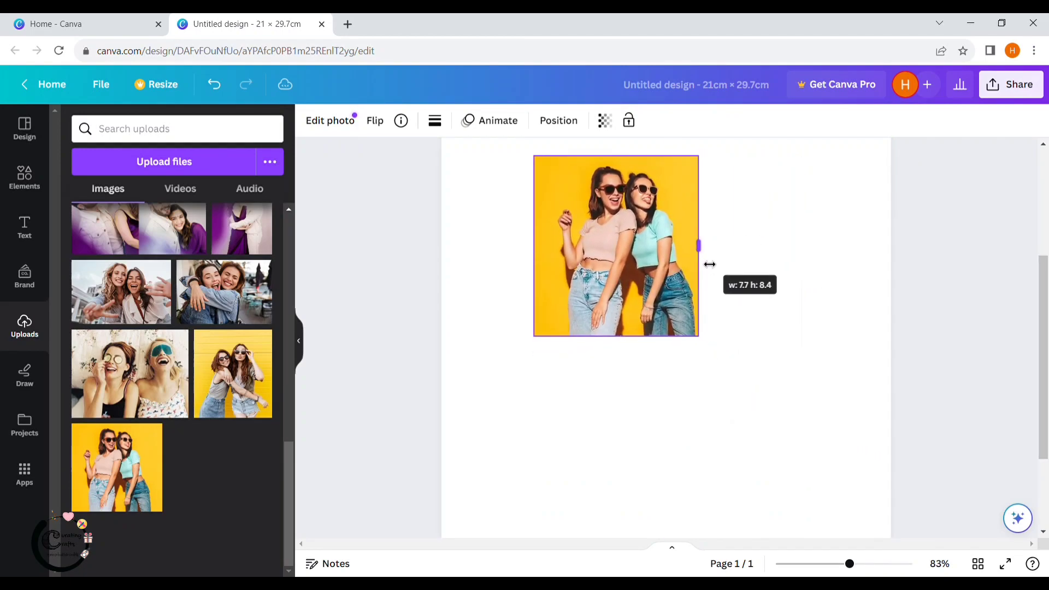
pyautogui.scroll(2, 724, 261)
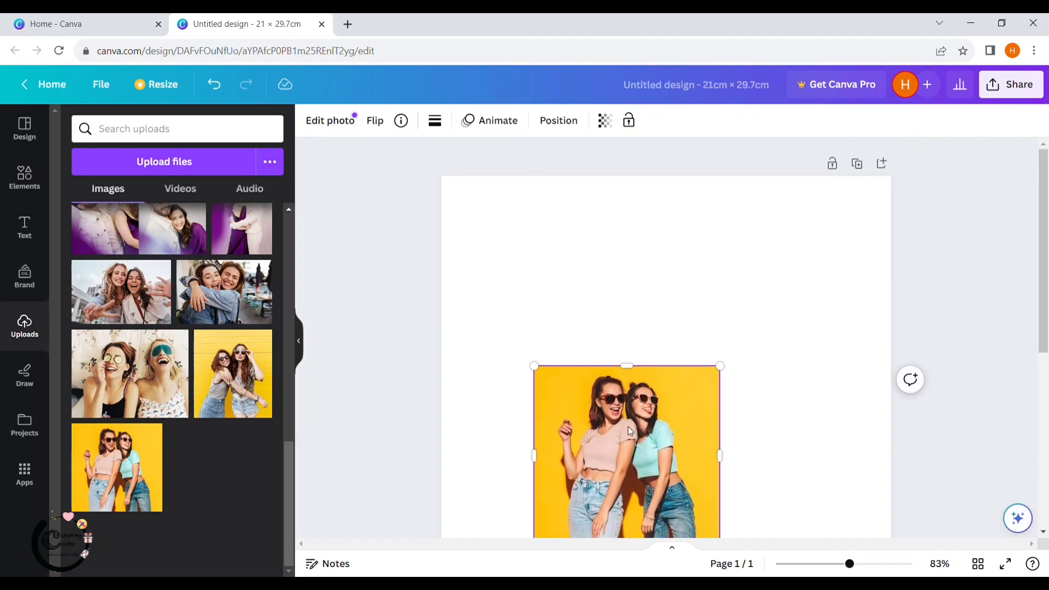
pyautogui.moveTo(625, 470); pyautogui.dragTo(540, 291)
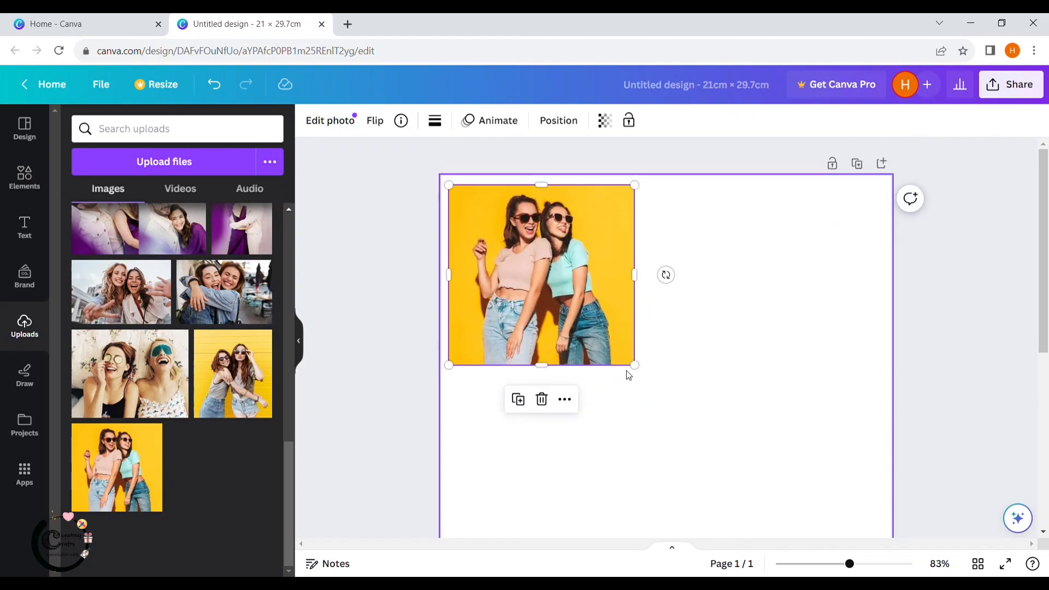
pyautogui.moveTo(635, 378)
pyautogui.mouseDown()
pyautogui.moveTo(547, 311)
pyautogui.moveTo(512, 300)
pyautogui.mouseUp()
pyautogui.click(248, 387)
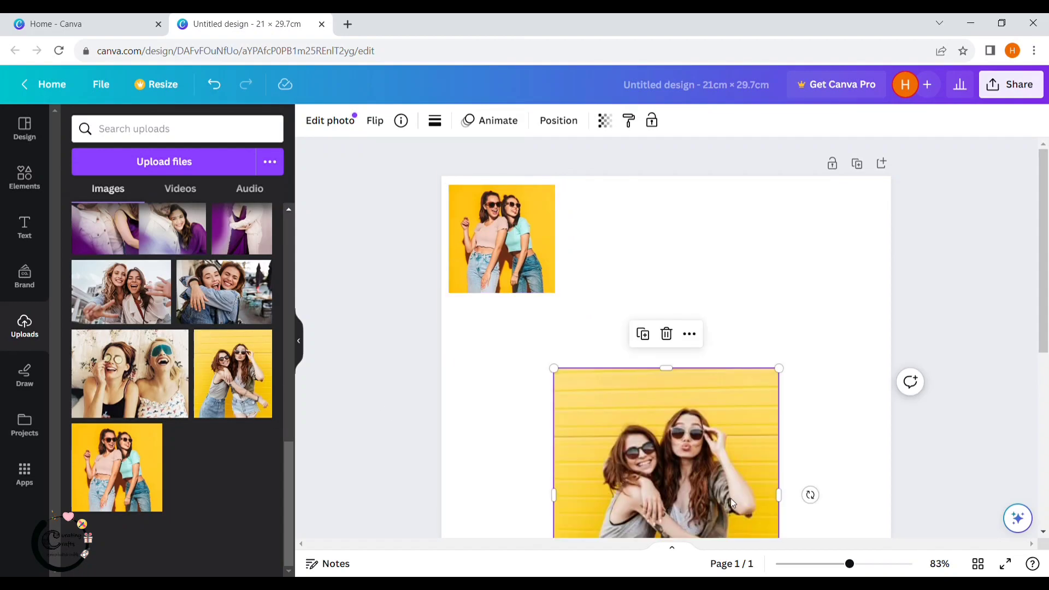
pyautogui.moveTo(730, 510); pyautogui.dragTo(626, 434)
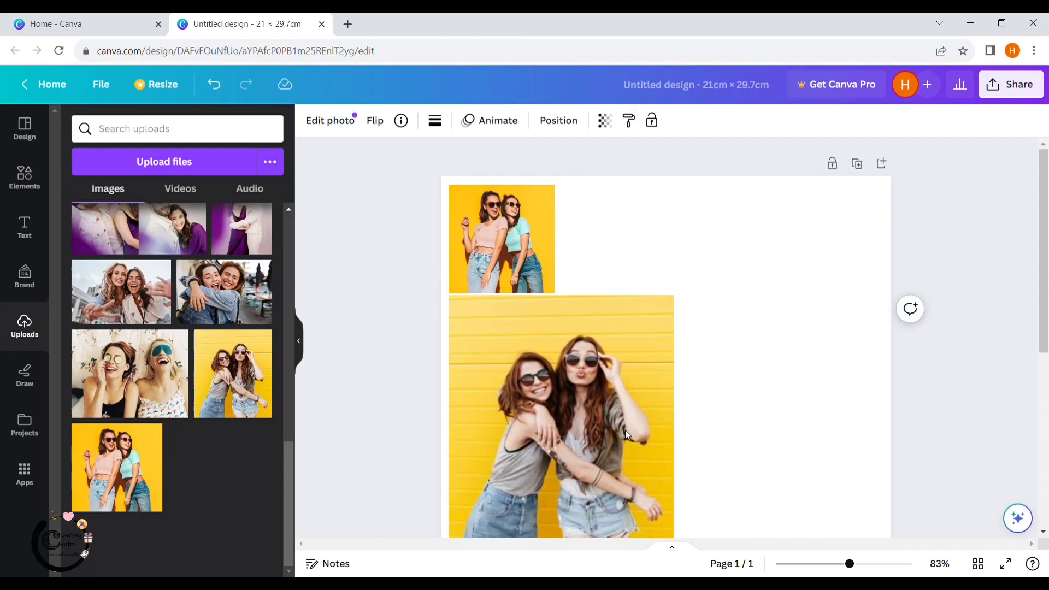
pyautogui.scroll(-3, 625, 434)
pyautogui.moveTo(673, 356)
pyautogui.mouseDown()
pyautogui.moveTo(570, 405)
pyautogui.moveTo(566, 394)
pyautogui.mouseUp()
pyautogui.moveTo(502, 266)
pyautogui.mouseDown()
pyautogui.moveTo(513, 281)
pyautogui.moveTo(507, 301)
pyautogui.mouseUp()
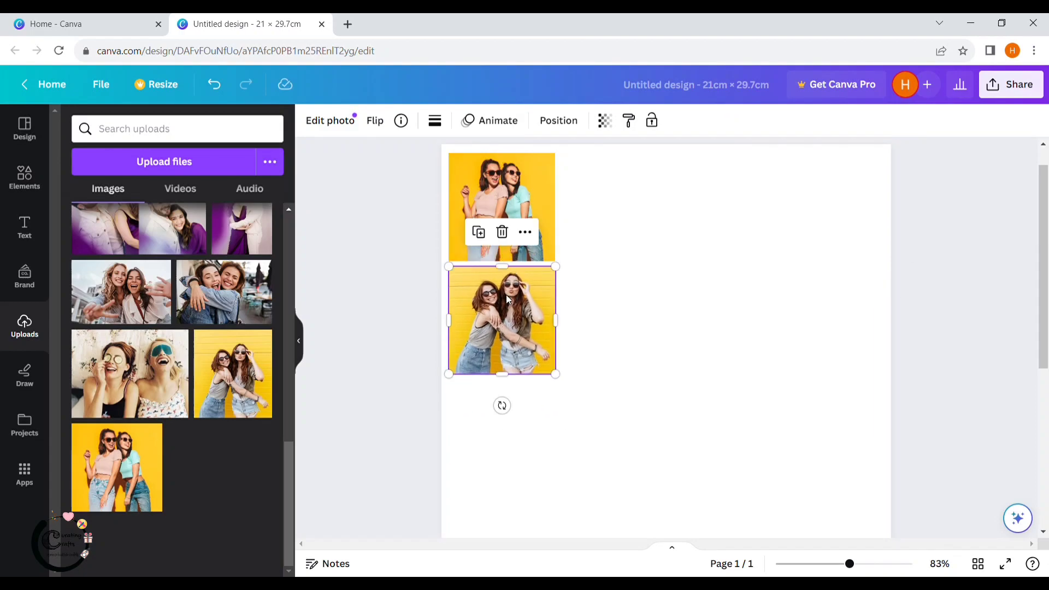
# Step: Add the laughing-girls and hugging-girls photos, stack them below, then add the peace-sign selfie
pyautogui.click(132, 379)
pyautogui.scroll(-2, 656, 369)
pyautogui.moveTo(780, 505); pyautogui.dragTo(595, 410)
pyautogui.moveTo(534, 334); pyautogui.dragTo(493, 333)
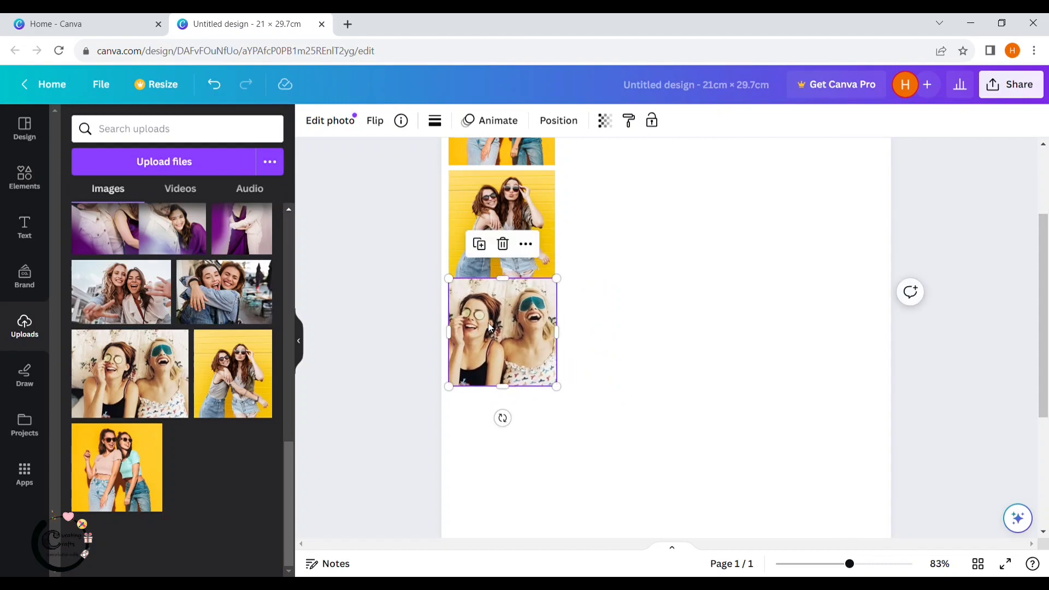
pyautogui.click(229, 307)
pyautogui.moveTo(809, 460); pyautogui.dragTo(631, 381)
pyautogui.moveTo(577, 327)
pyautogui.mouseDown()
pyautogui.moveTo(512, 448)
pyautogui.moveTo(500, 443)
pyautogui.mouseUp()
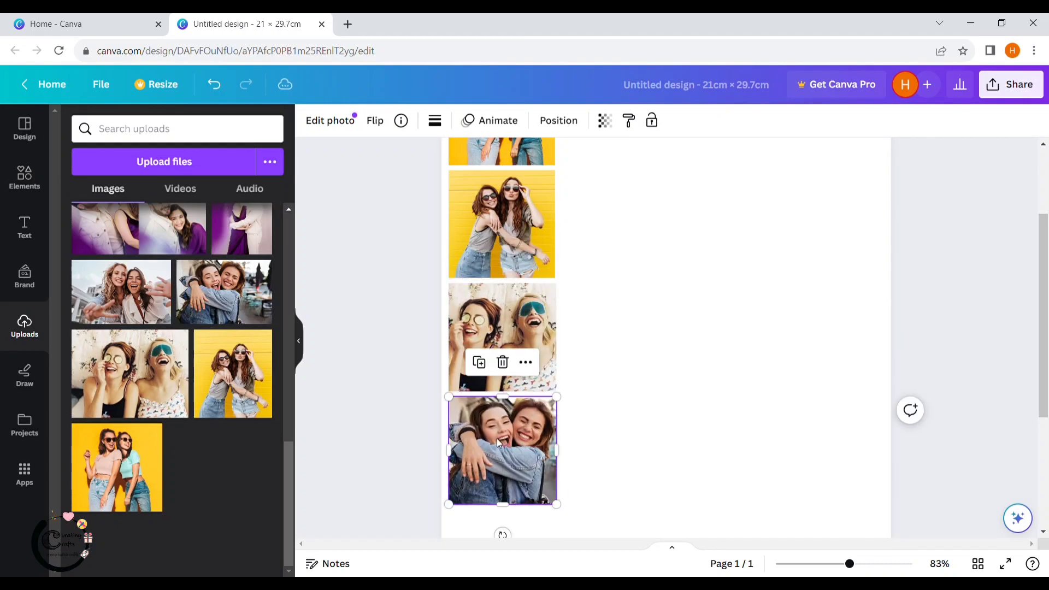
pyautogui.click(149, 304)
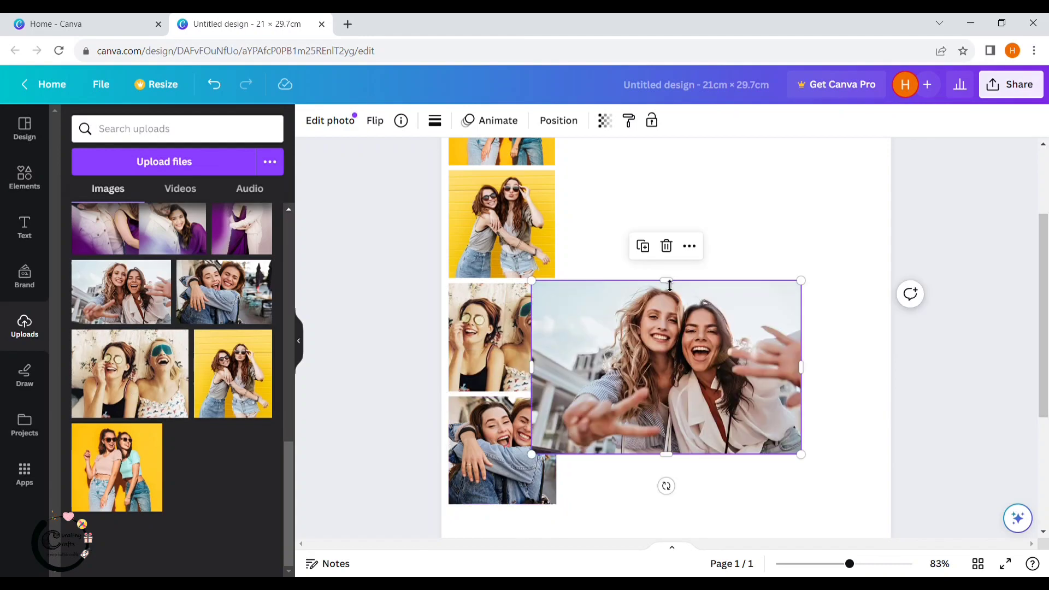
# Step: Delete the peace-sign photo, trash two old uploads, and add the night beach couple photo
pyautogui.click(667, 247)
pyautogui.scroll(5, 206, 328)
pyautogui.click(202, 300)
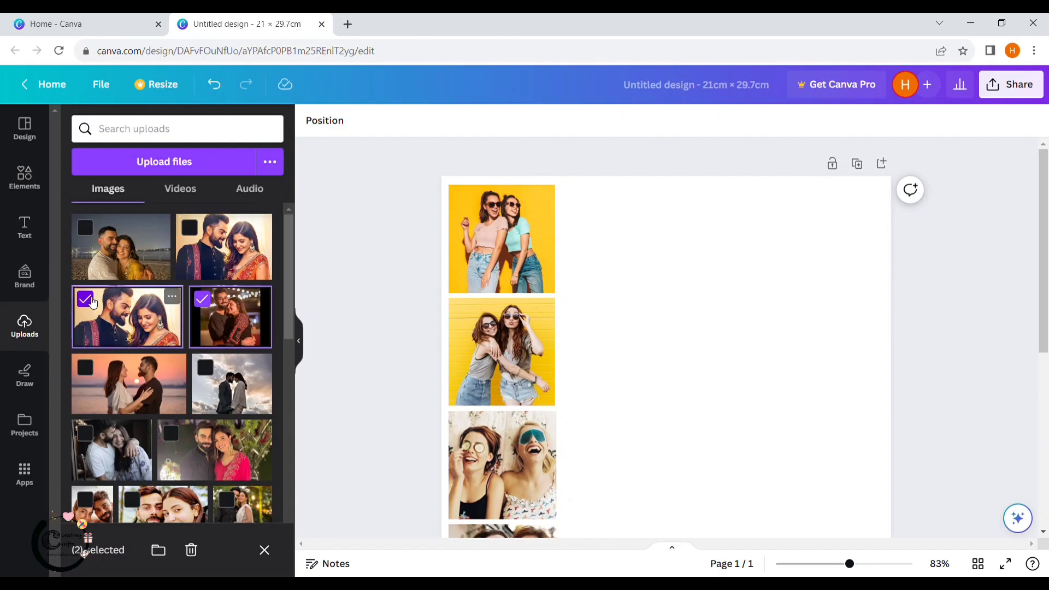
pyautogui.click(191, 551)
pyautogui.click(591, 367)
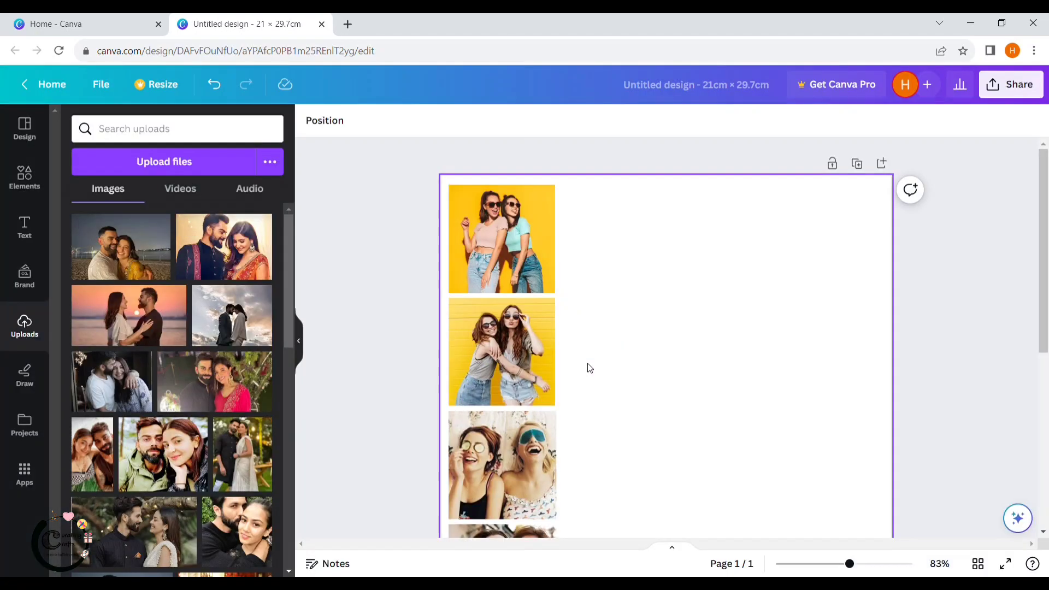
pyautogui.click(157, 258)
# Step: Place the half-size beach photo beside the yellow photos, then add red-outfit and sunset photos
pyautogui.moveTo(704, 495); pyautogui.dragTo(746, 283)
pyautogui.moveTo(855, 382); pyautogui.dragTo(664, 312)
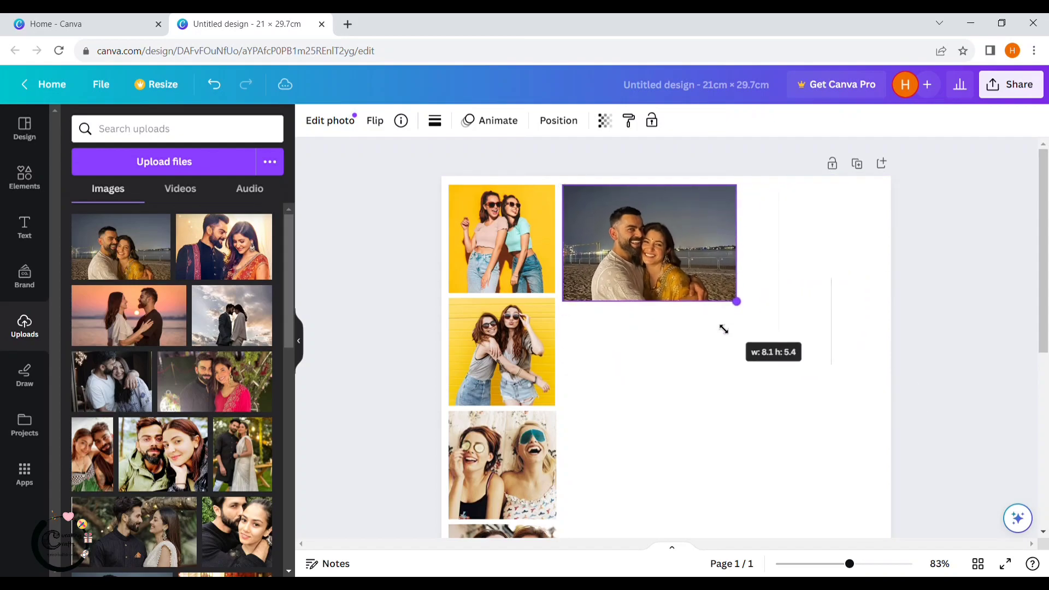
pyautogui.press('Left')
pyautogui.press('Left')
pyautogui.press('Left')
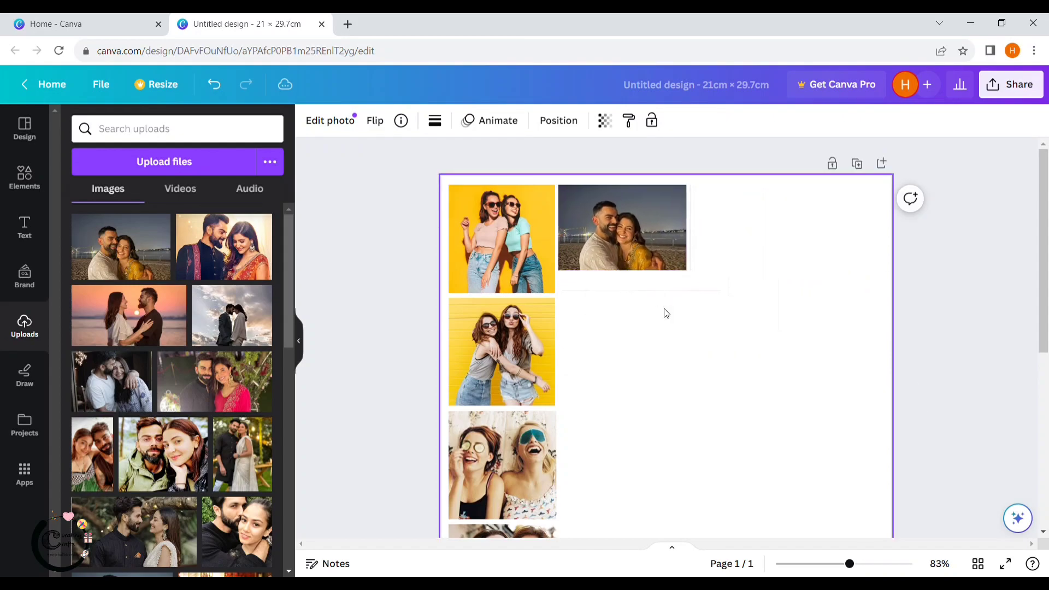
pyautogui.click(224, 246)
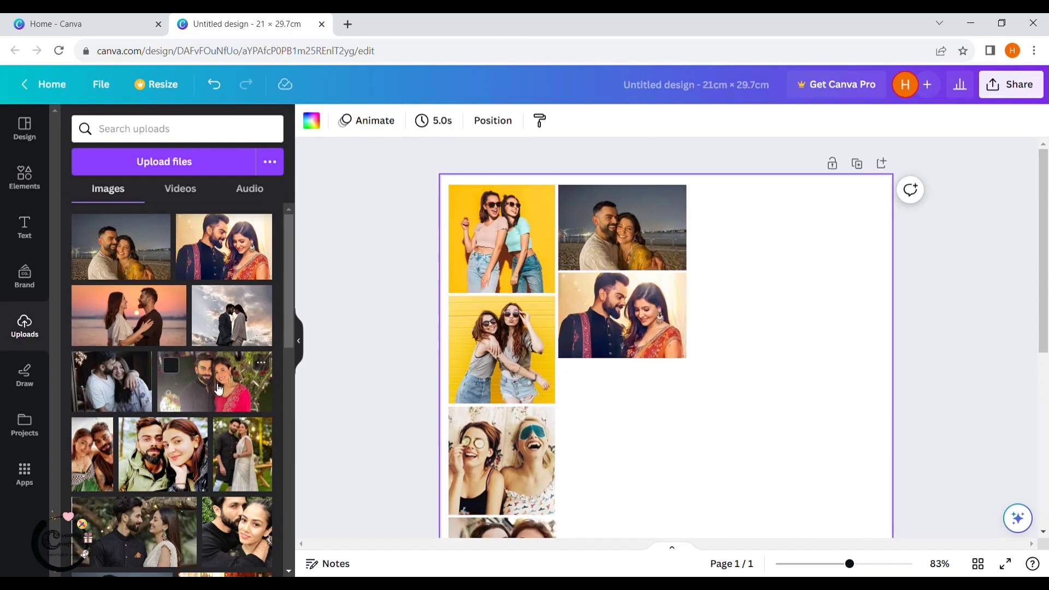
pyautogui.click(129, 314)
pyautogui.moveTo(614, 466); pyautogui.dragTo(608, 439)
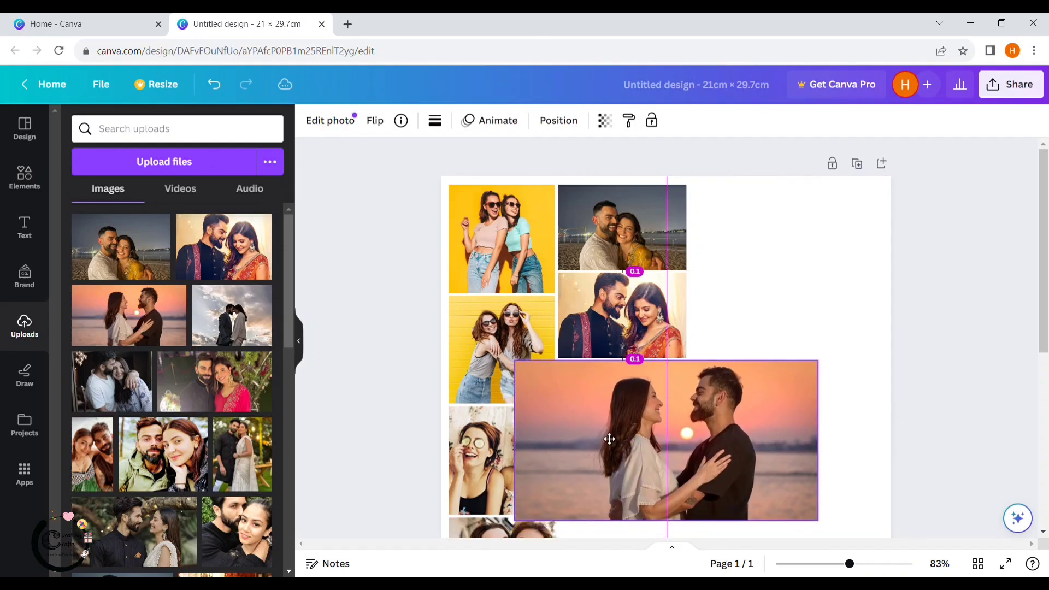
# Step: Add and fit the cloudy-sky and red-dress couple photos, then add the saree photo
pyautogui.click(232, 315)
pyautogui.scroll(-3, 760, 492)
pyautogui.moveTo(808, 497); pyautogui.dragTo(644, 276)
pyautogui.moveTo(574, 234)
pyautogui.mouseDown()
pyautogui.moveTo(604, 289)
pyautogui.moveTo(613, 284)
pyautogui.mouseUp()
pyautogui.moveTo(683, 302); pyautogui.dragTo(693, 303)
pyautogui.click(214, 381)
pyautogui.moveTo(705, 459); pyautogui.dragTo(640, 421)
pyautogui.moveTo(599, 386)
pyautogui.mouseDown()
pyautogui.moveTo(618, 393)
pyautogui.moveTo(606, 393)
pyautogui.mouseUp()
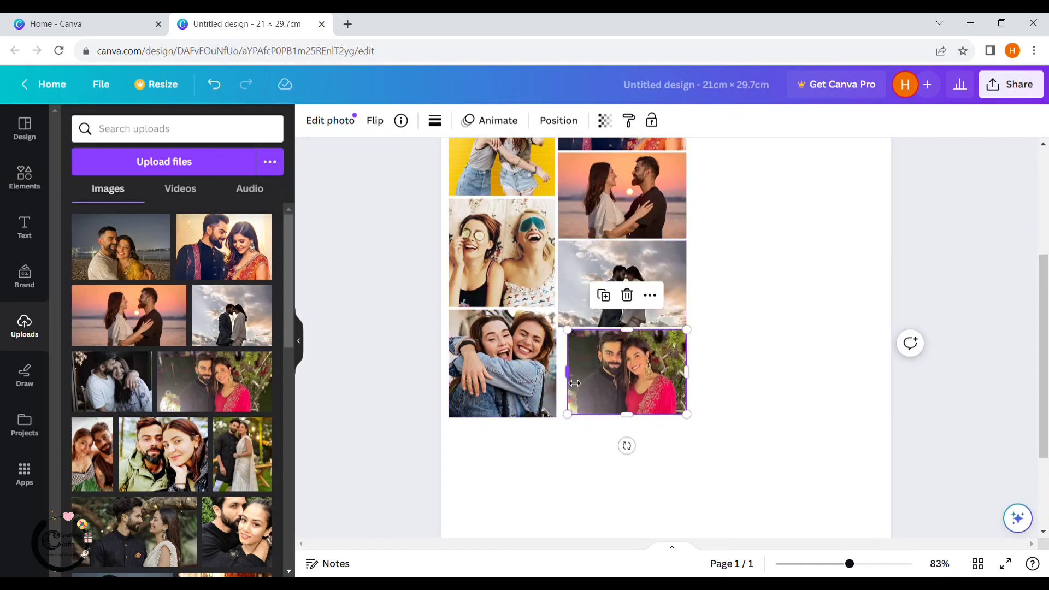
pyautogui.scroll(-3, 172, 368)
pyautogui.click(243, 345)
pyautogui.moveTo(795, 393); pyautogui.dragTo(584, 345)
pyautogui.moveTo(574, 262); pyautogui.dragTo(735, 246)
pyautogui.scroll(3, 738, 369)
pyautogui.moveTo(738, 393); pyautogui.dragTo(735, 272)
pyautogui.scroll(-3, 173, 369)
# Step: Shrink the purple-dress photo, crop the lower-right photo, and place the sequined photo lower left
pyautogui.click(242, 501)
pyautogui.moveTo(714, 402); pyautogui.dragTo(585, 333)
pyautogui.moveTo(649, 382); pyautogui.dragTo(766, 389)
pyautogui.scroll(3, 766, 389)
pyautogui.moveTo(827, 229); pyautogui.dragTo(873, 243)
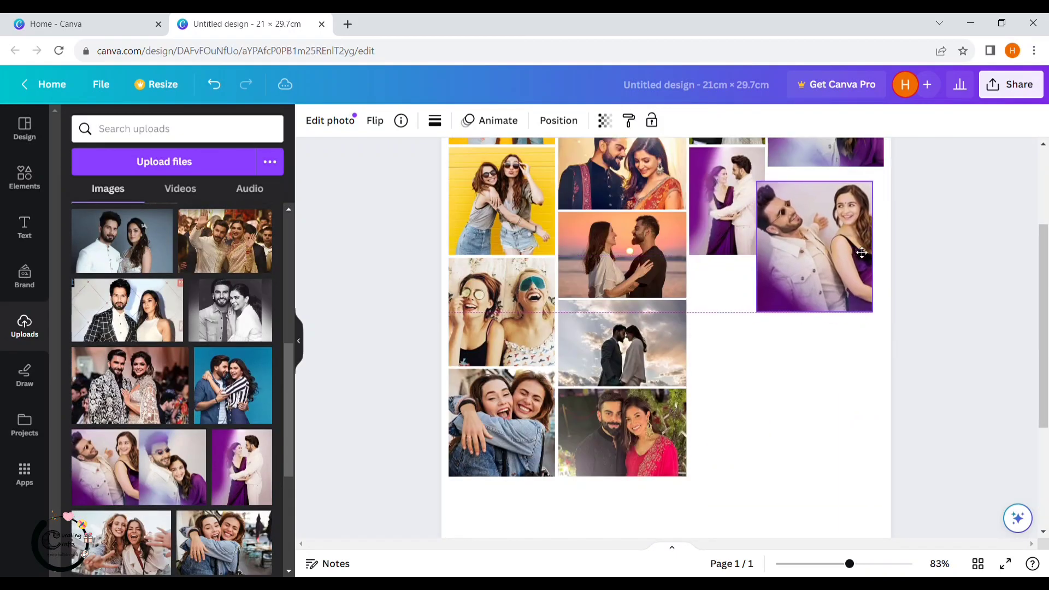
pyautogui.moveTo(883, 300); pyautogui.dragTo(758, 307)
pyautogui.scroll(1, 173, 368)
pyautogui.click(130, 420)
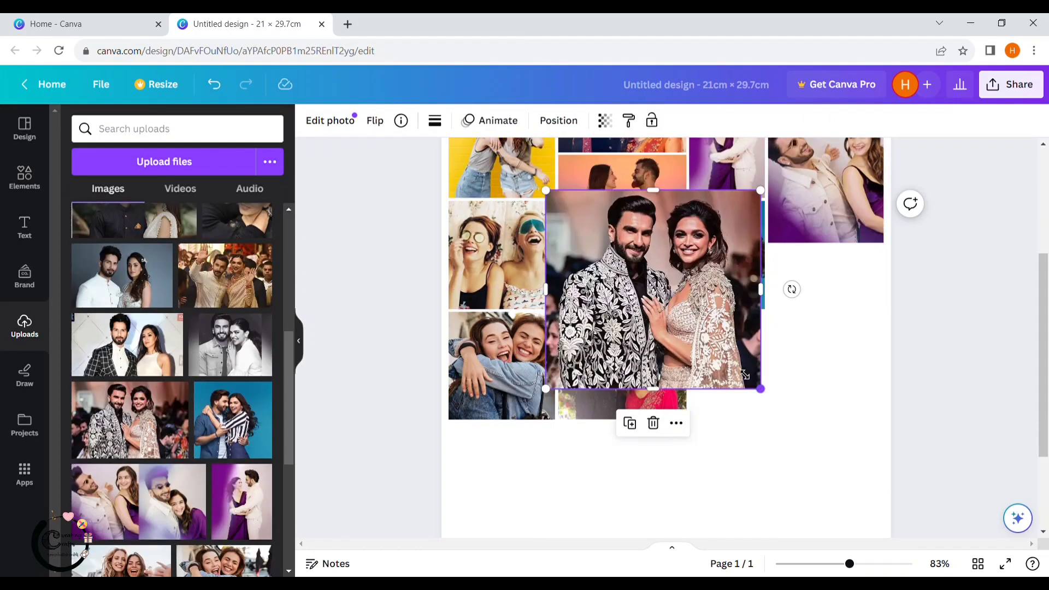
pyautogui.moveTo(763, 386); pyautogui.dragTo(693, 321)
pyautogui.moveTo(552, 346); pyautogui.dragTo(491, 461)
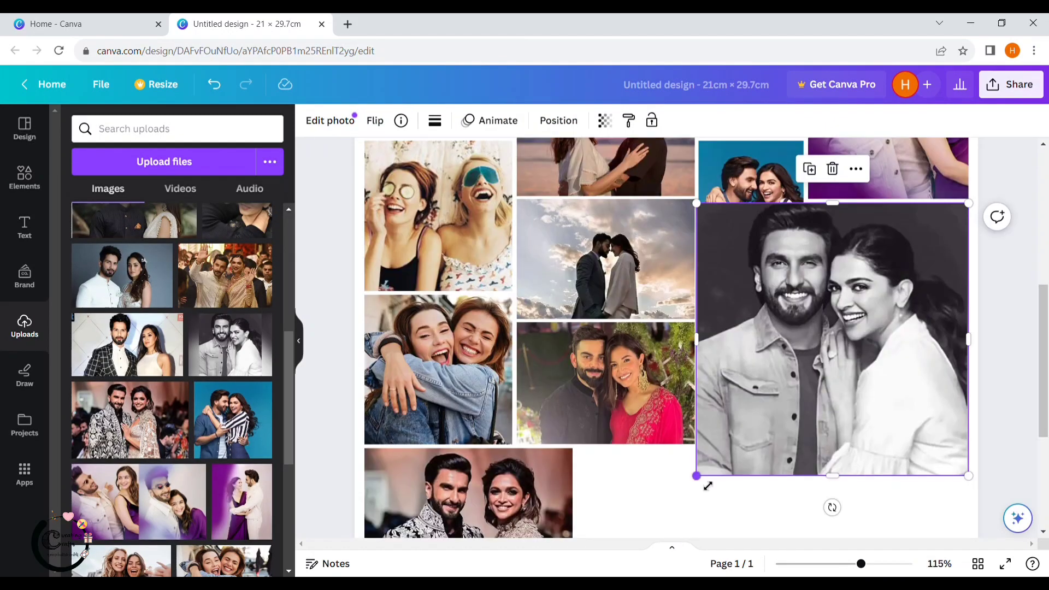
# Step: Resize and rotate the checked-jacket photo sideways to fill a gap in the right column
pyautogui.moveTo(702, 482); pyautogui.dragTo(845, 398)
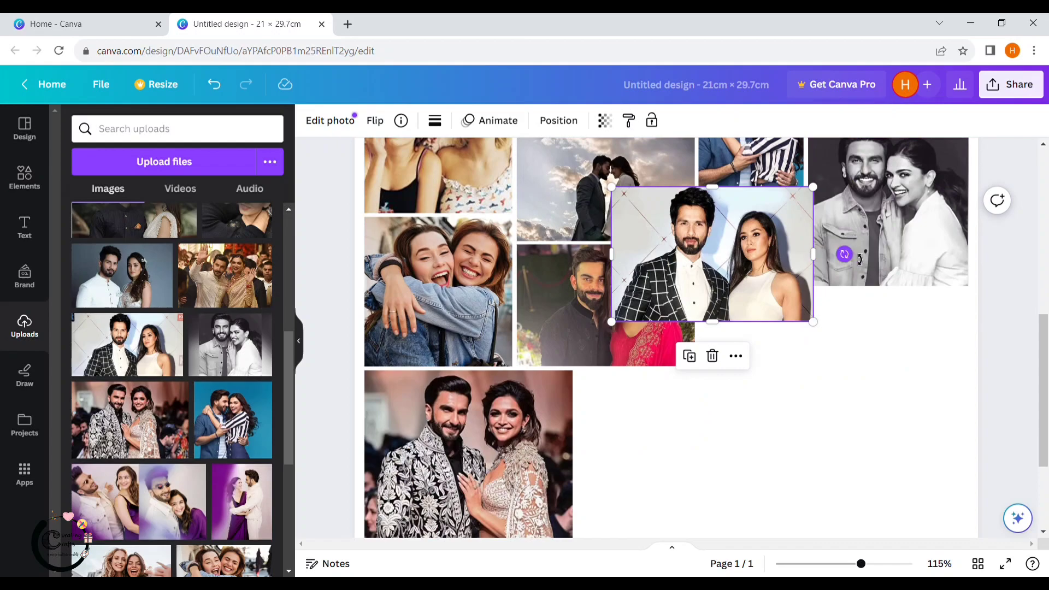
pyautogui.moveTo(843, 254); pyautogui.dragTo(705, 328)
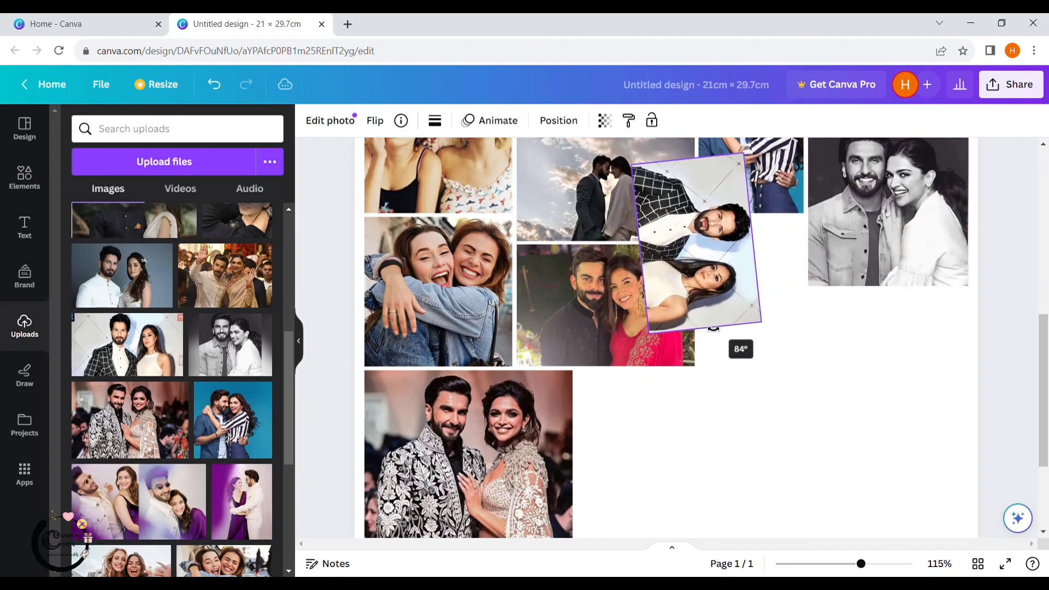
pyautogui.moveTo(701, 245); pyautogui.dragTo(761, 303)
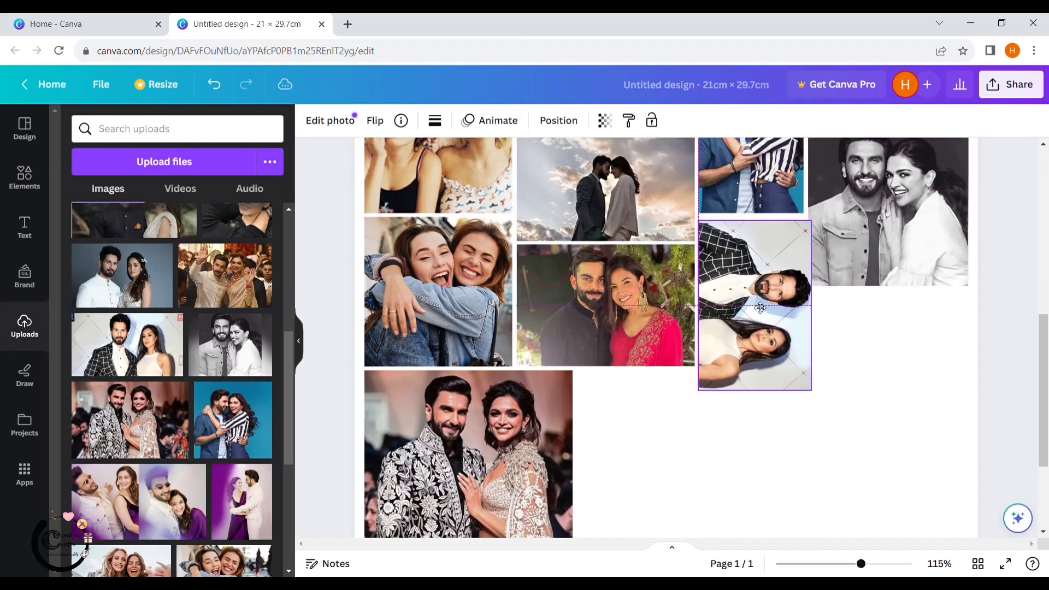
pyautogui.moveTo(822, 391)
pyautogui.mouseDown()
pyautogui.moveTo(808, 398)
pyautogui.moveTo(819, 391)
pyautogui.mouseUp()
# Step: Add the waving and close-up embracing couple photos, placing the close-up in the lower right
pyautogui.click(773, 410)
pyautogui.moveTo(226, 361); pyautogui.dragTo(692, 373)
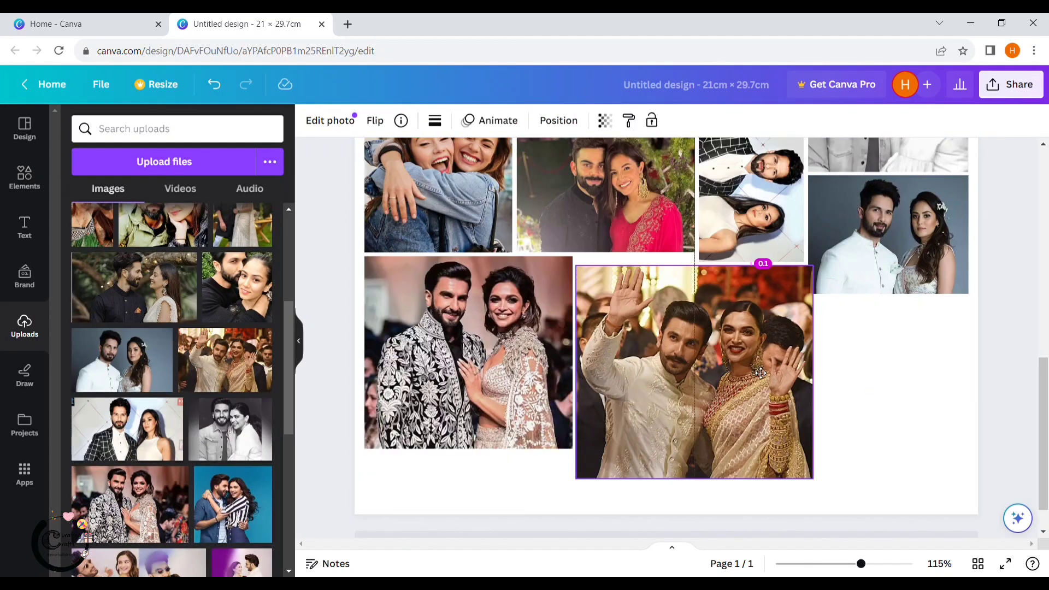
pyautogui.moveTo(810, 482); pyautogui.dragTo(808, 475)
pyautogui.scroll(2, 164, 369)
pyautogui.click(237, 367)
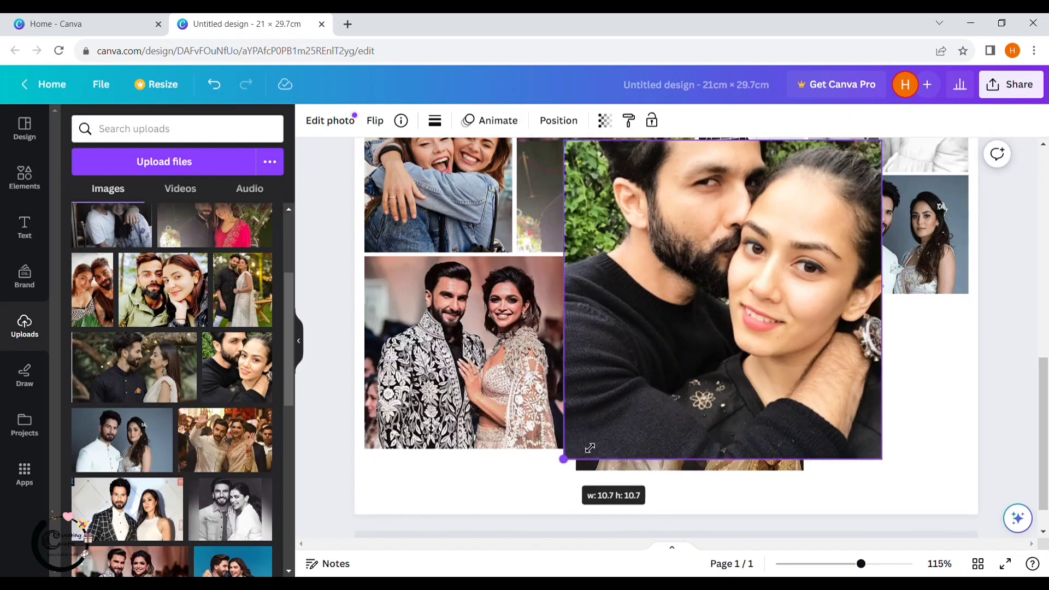
pyautogui.moveTo(566, 455); pyautogui.dragTo(721, 300)
pyautogui.moveTo(759, 226); pyautogui.dragTo(844, 392)
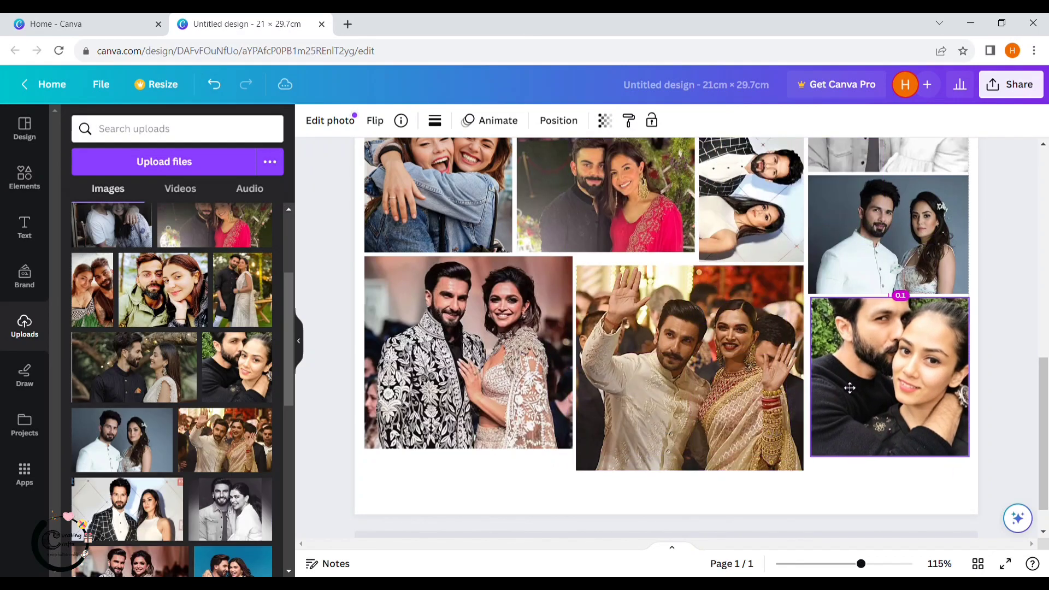
# Step: Add a 'Happy Birthday' text box below the collage, widened to fit one line
pyautogui.click(820, 497)
pyautogui.scroll(-2, 819, 496)
pyautogui.click(25, 227)
pyautogui.click(155, 171)
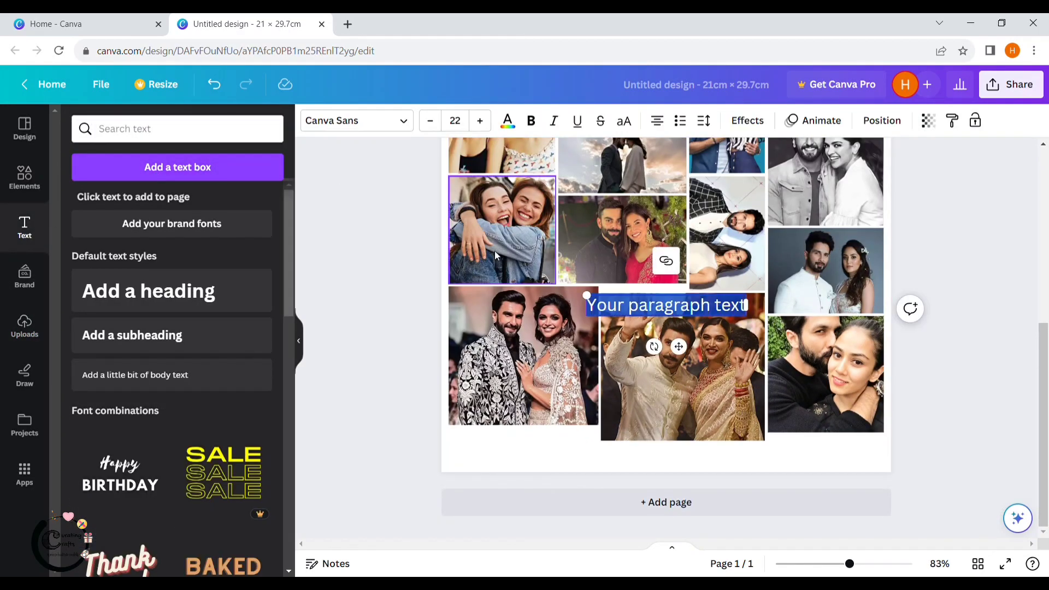
pyautogui.write('Happy Birthday')
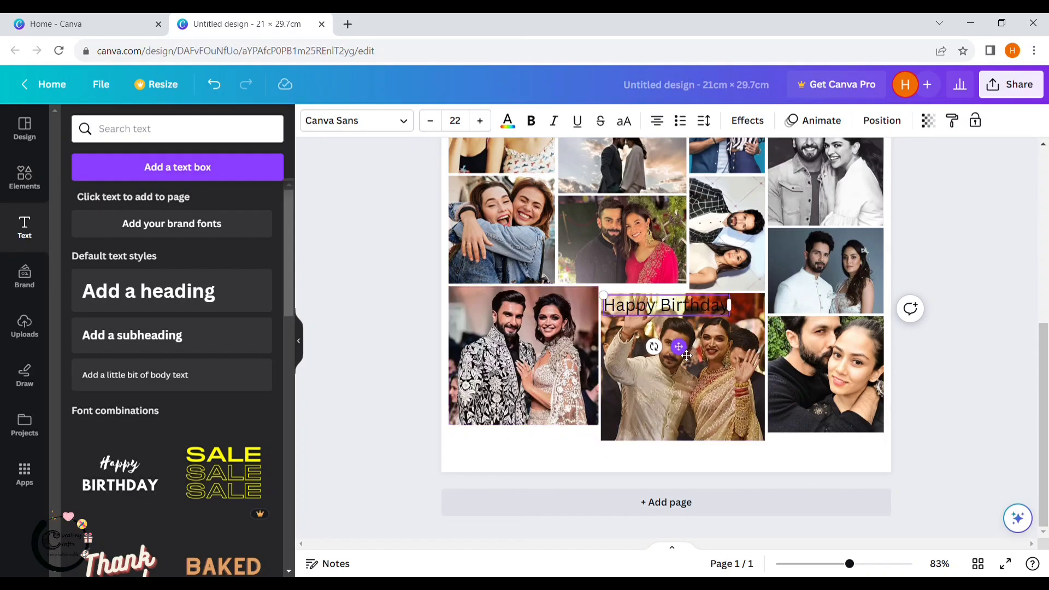
pyautogui.moveTo(685, 354); pyautogui.dragTo(560, 495)
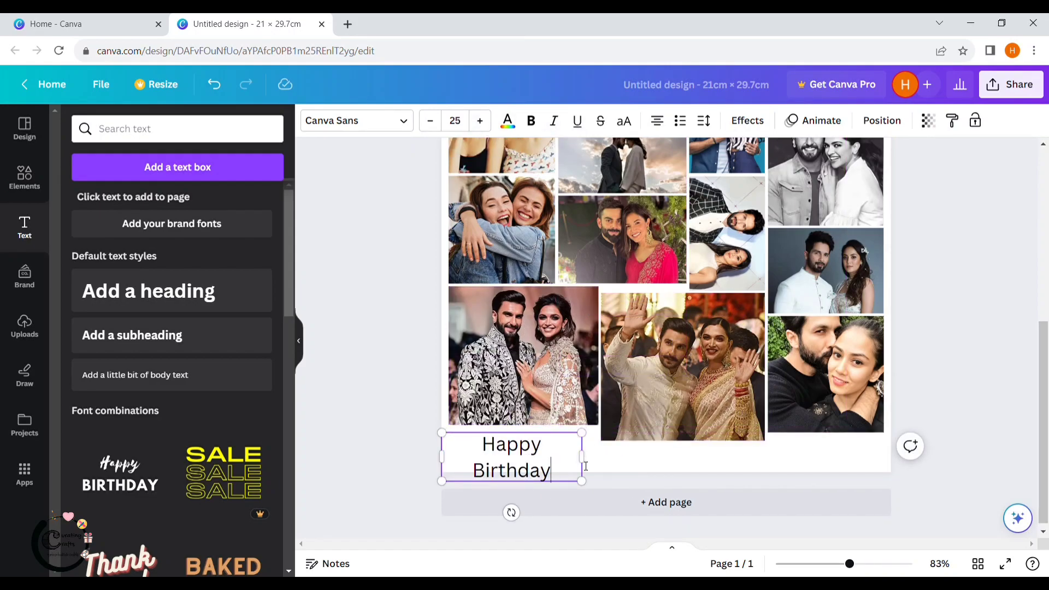
pyautogui.moveTo(597, 461); pyautogui.dragTo(602, 457)
# Step: Apply the handwritten Apricots font, enlarge the caption slightly, and shift it left to align
pyautogui.click(404, 123)
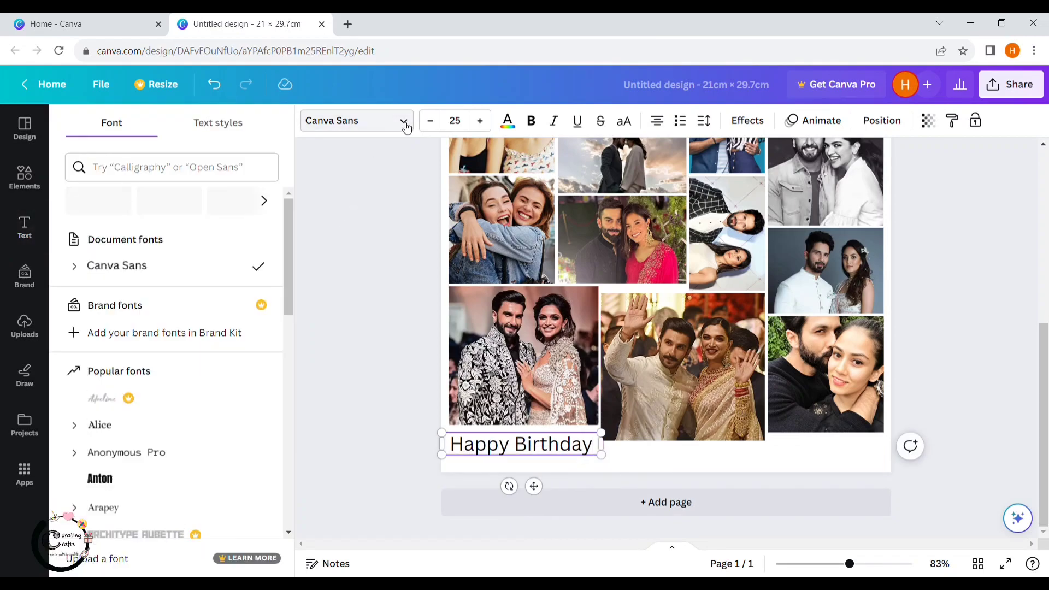
pyautogui.click(97, 202)
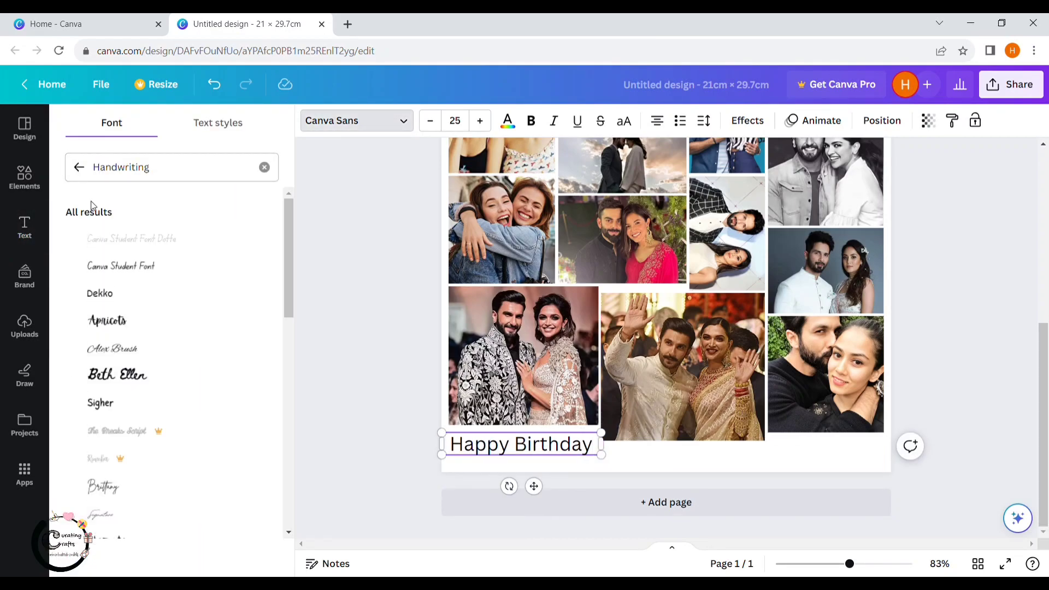
pyautogui.click(509, 464)
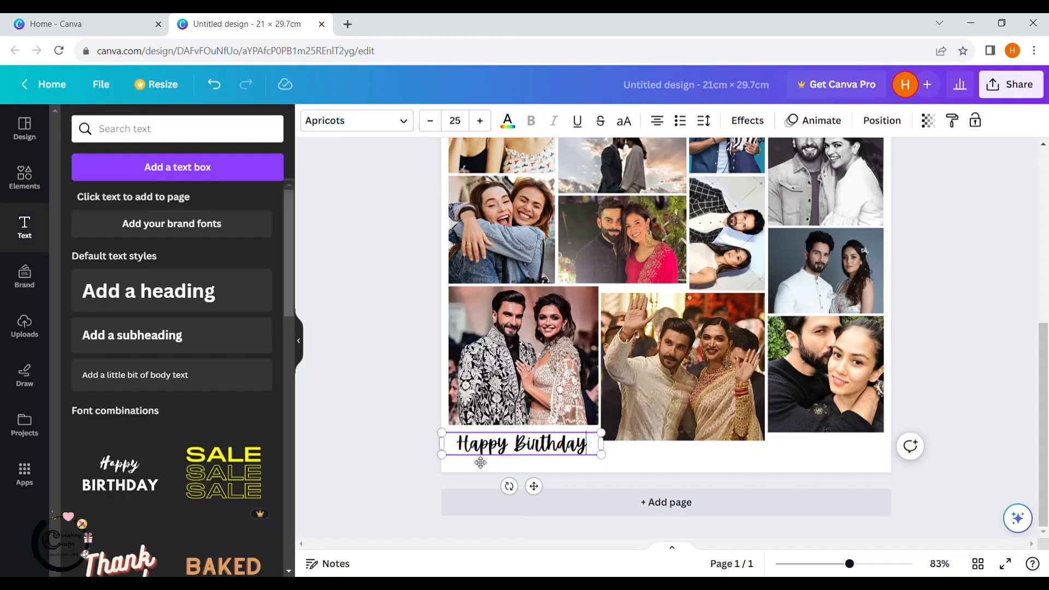
pyautogui.moveTo(604, 456); pyautogui.dragTo(623, 461)
pyautogui.moveTo(556, 446); pyautogui.dragTo(548, 447)
# Step: Add a blank second page and place the couple selfie at its top-left
pyautogui.click(745, 509)
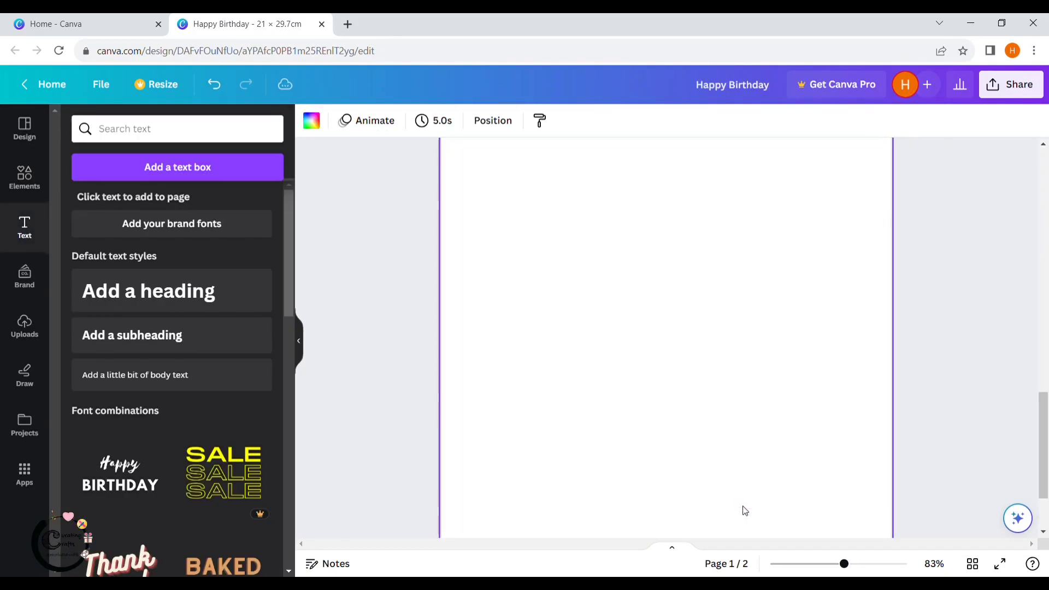
pyautogui.scroll(6, 710, 279)
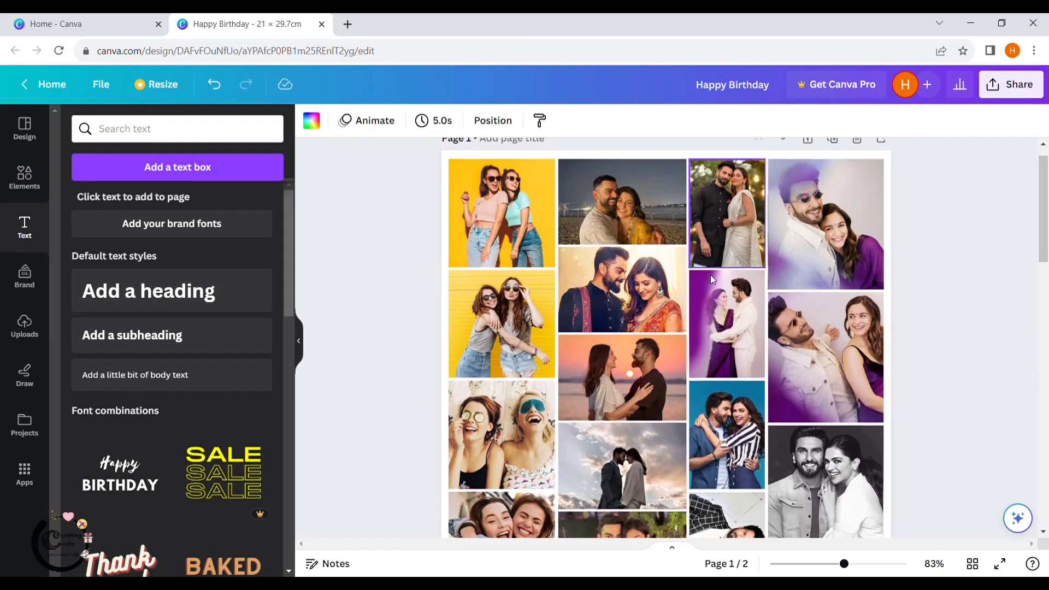
pyautogui.scroll(-6, 711, 277)
pyautogui.scroll(1, 666, 284)
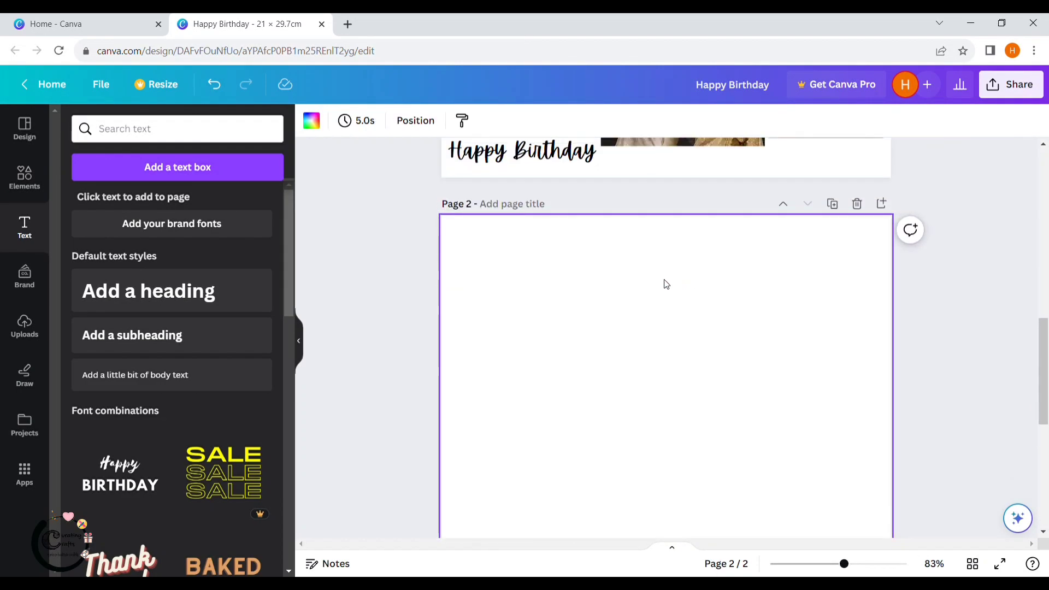
pyautogui.click(25, 326)
pyautogui.click(163, 289)
pyautogui.moveTo(678, 492); pyautogui.dragTo(594, 294)
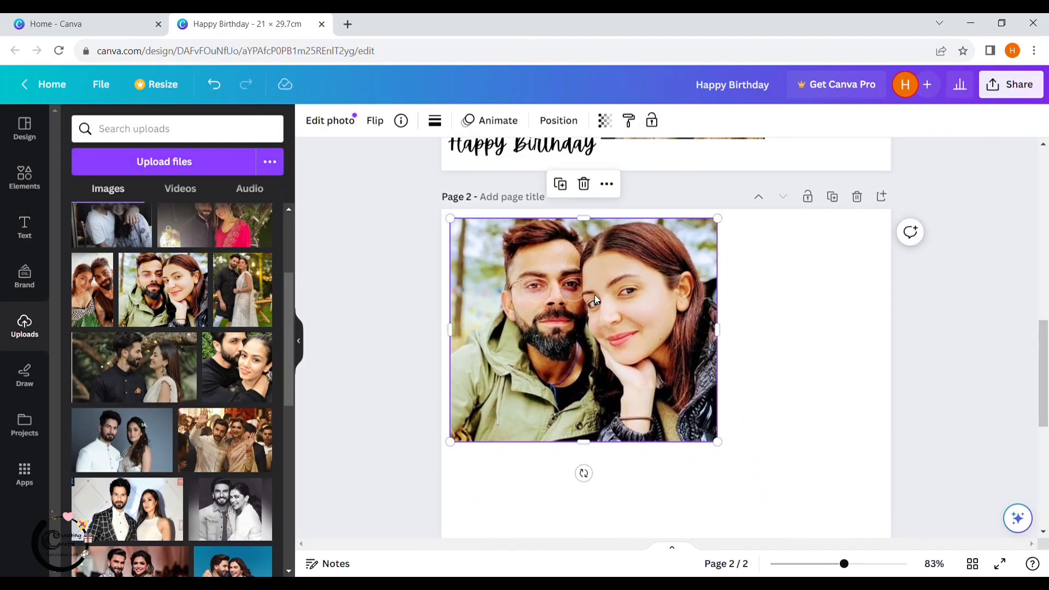
# Step: Stack the couple-among-trees photo beneath it, then reopen the Happy Birthday design zoomed in
pyautogui.click(117, 355)
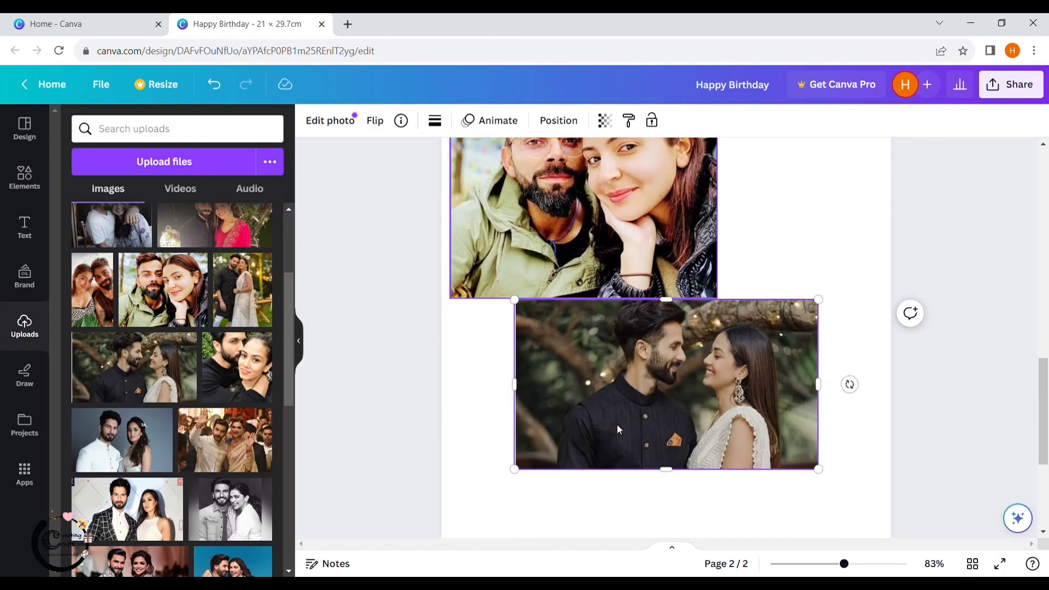
pyautogui.moveTo(687, 397); pyautogui.dragTo(622, 401)
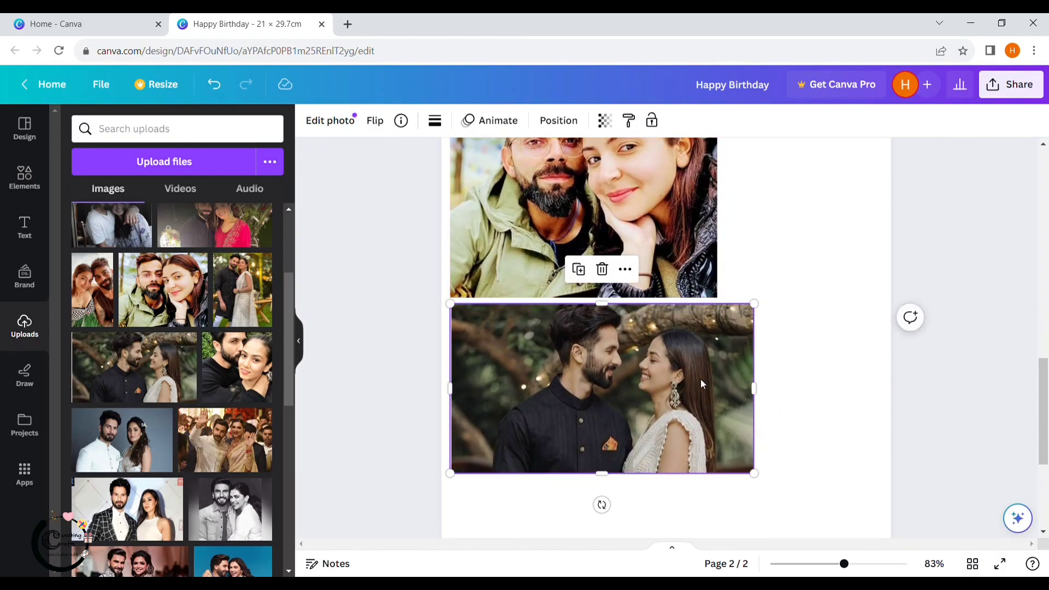
pyautogui.click(798, 386)
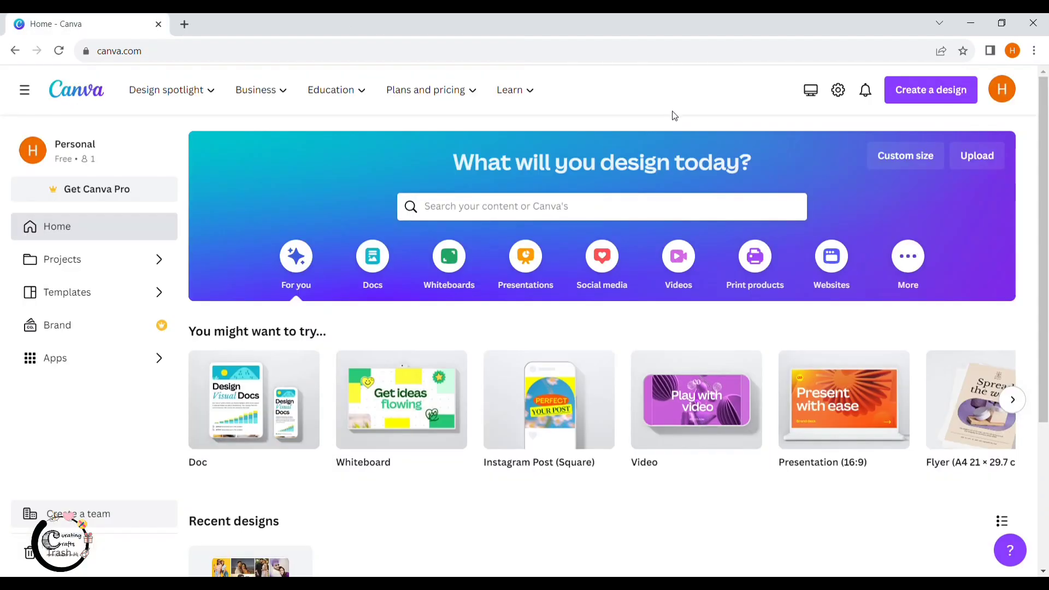
pyautogui.scroll(-1, 672, 115)
pyautogui.scroll(-3, 672, 110)
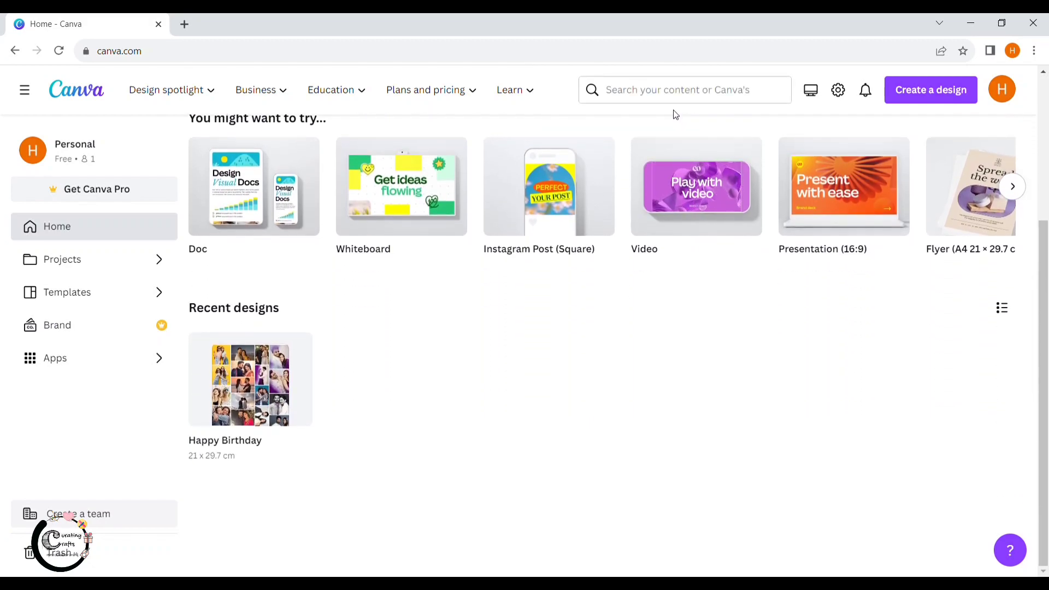
pyautogui.click(280, 382)
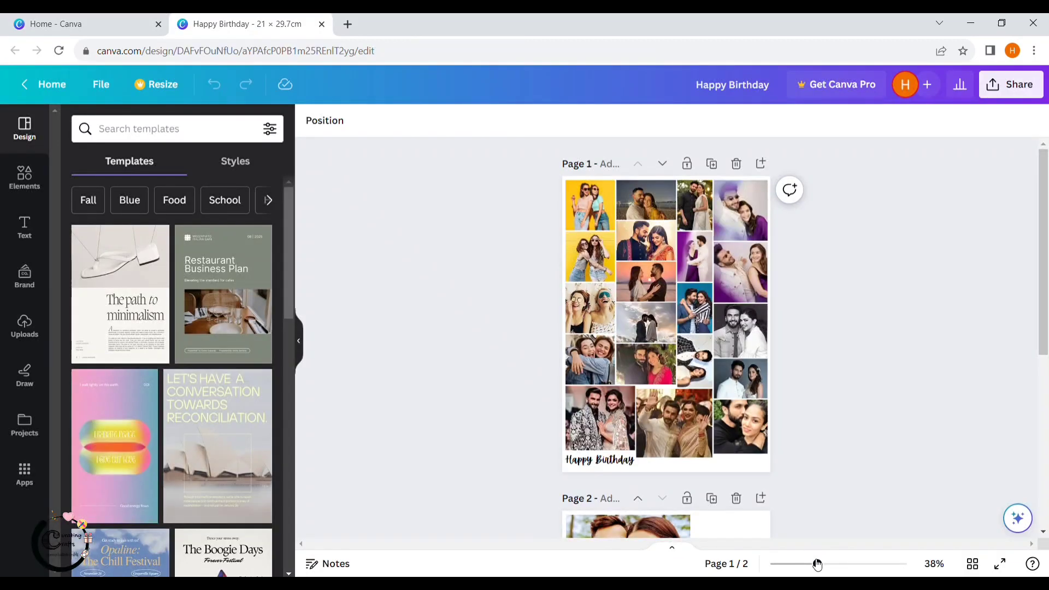
pyautogui.moveTo(814, 566); pyautogui.dragTo(862, 569)
# Step: Apply the Capri filter at increased intensity to the top-left yellow photo
pyautogui.click(414, 262)
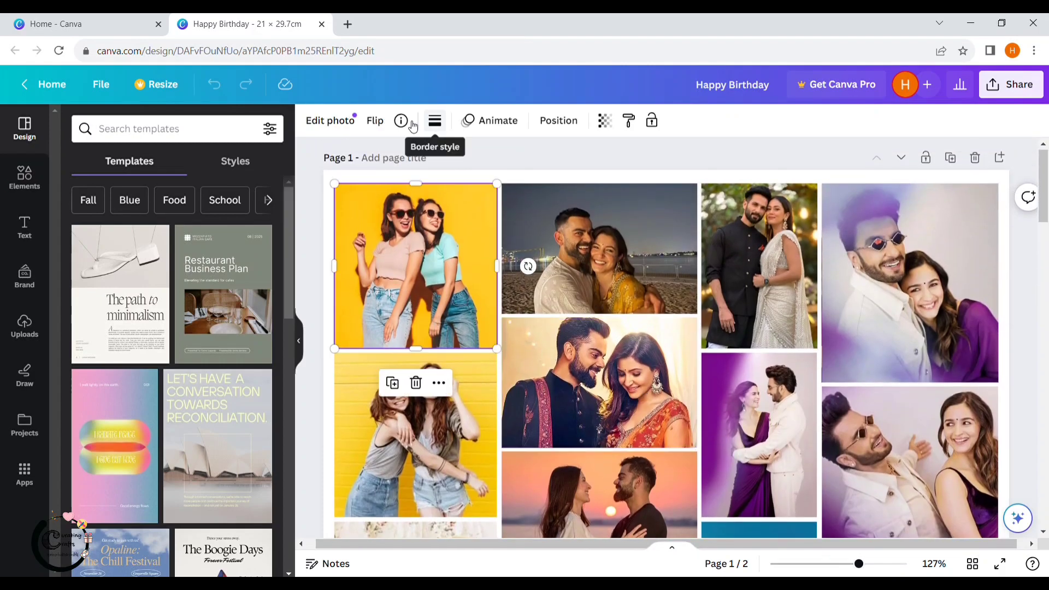
pyautogui.click(331, 120)
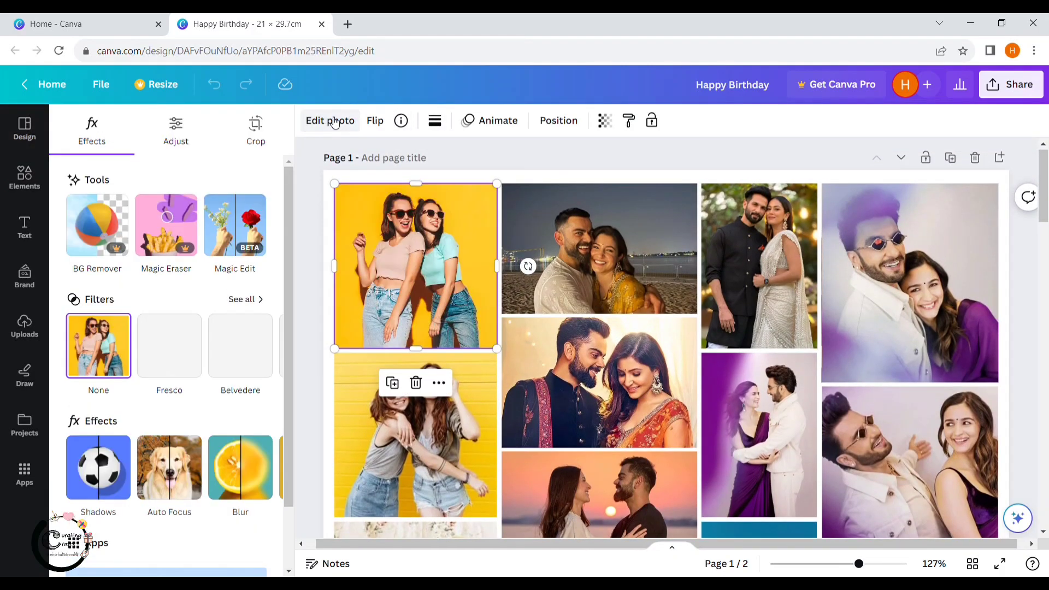
pyautogui.click(241, 344)
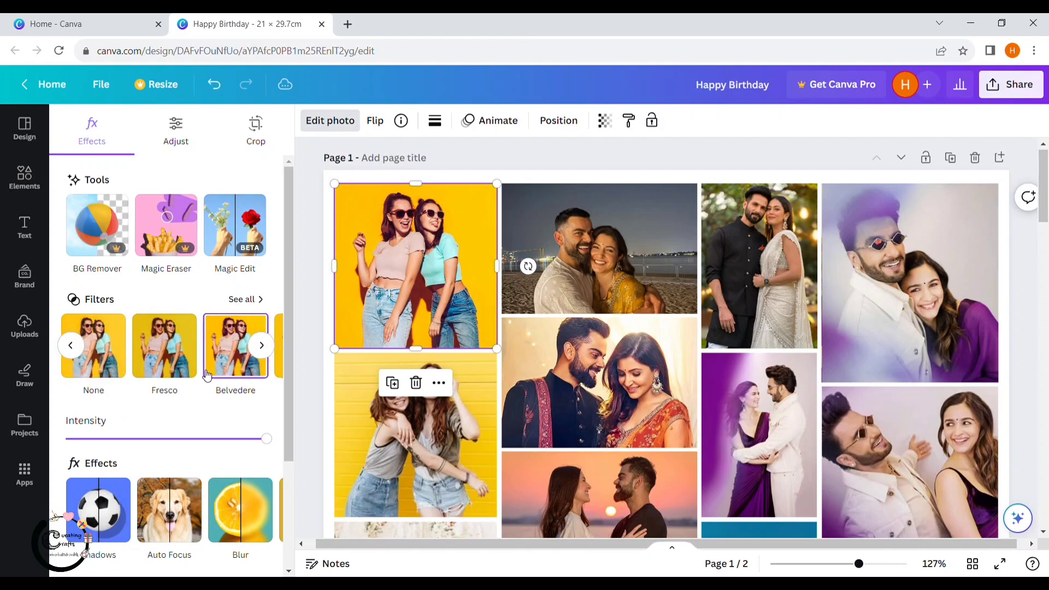
pyautogui.click(261, 345)
pyautogui.click(125, 370)
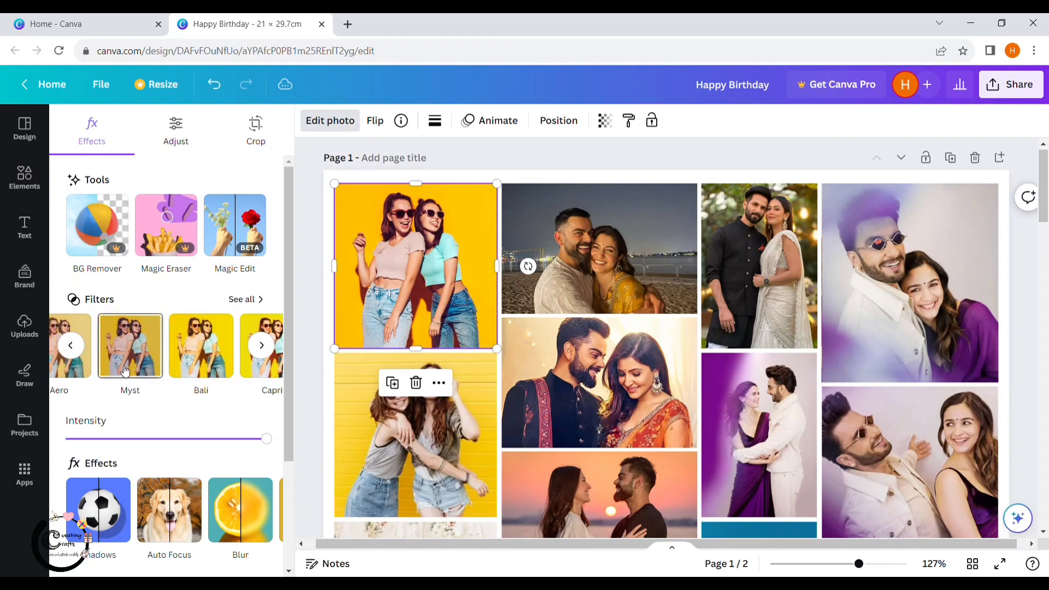
pyautogui.click(255, 366)
pyautogui.moveTo(187, 443); pyautogui.dragTo(253, 445)
# Step: Auto-adjust the yellow photo's colours, leaving warmth neutral
pyautogui.click(195, 138)
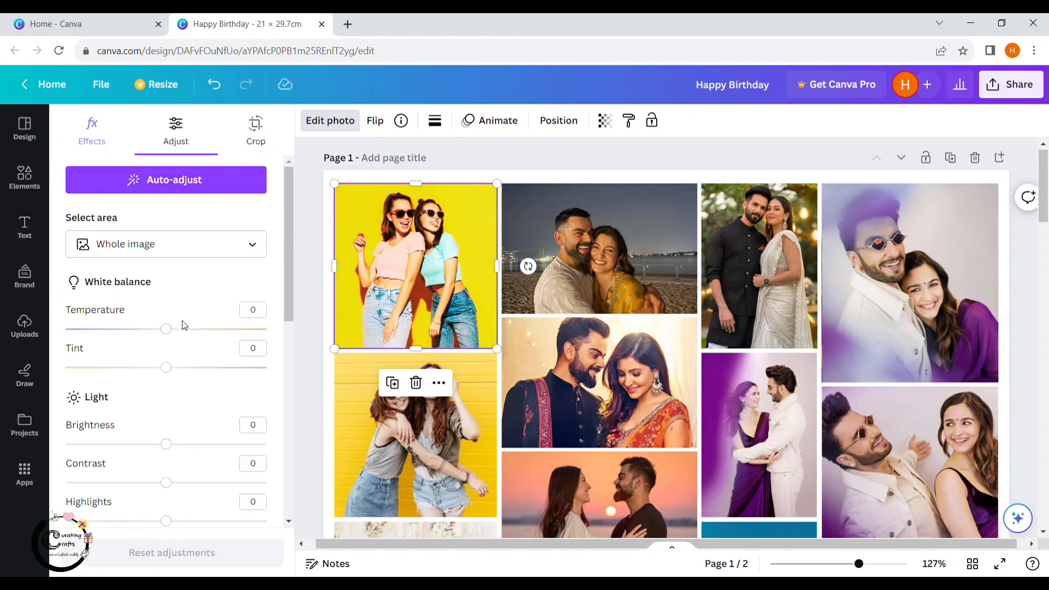
pyautogui.click(210, 193)
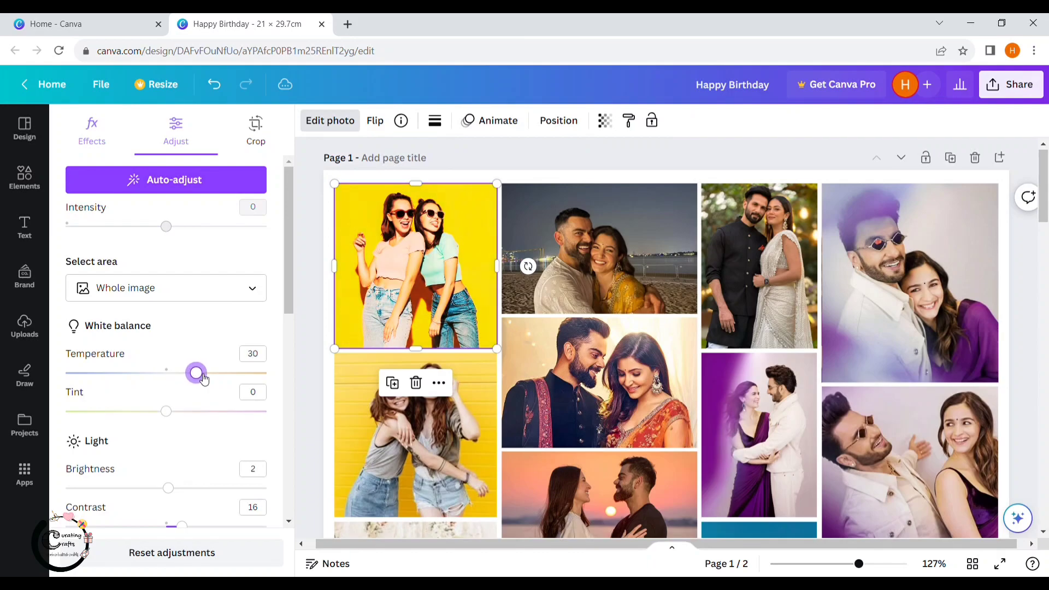
pyautogui.moveTo(206, 378)
pyautogui.mouseDown()
pyautogui.moveTo(224, 375)
pyautogui.moveTo(65, 375)
pyautogui.moveTo(266, 374)
pyautogui.mouseUp()
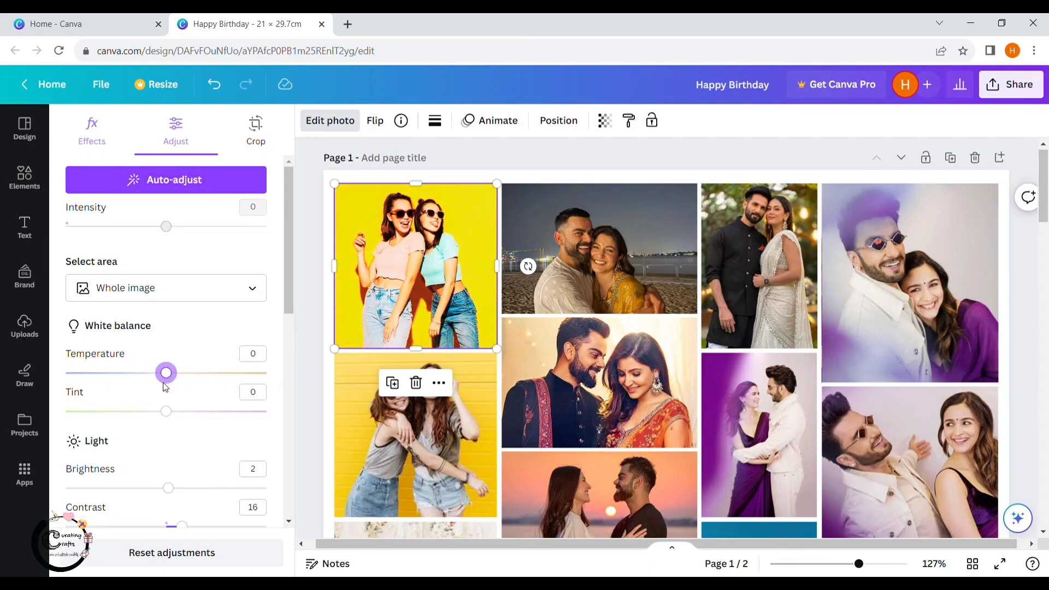
pyautogui.click(701, 145)
pyautogui.scroll(-3, 666, 180)
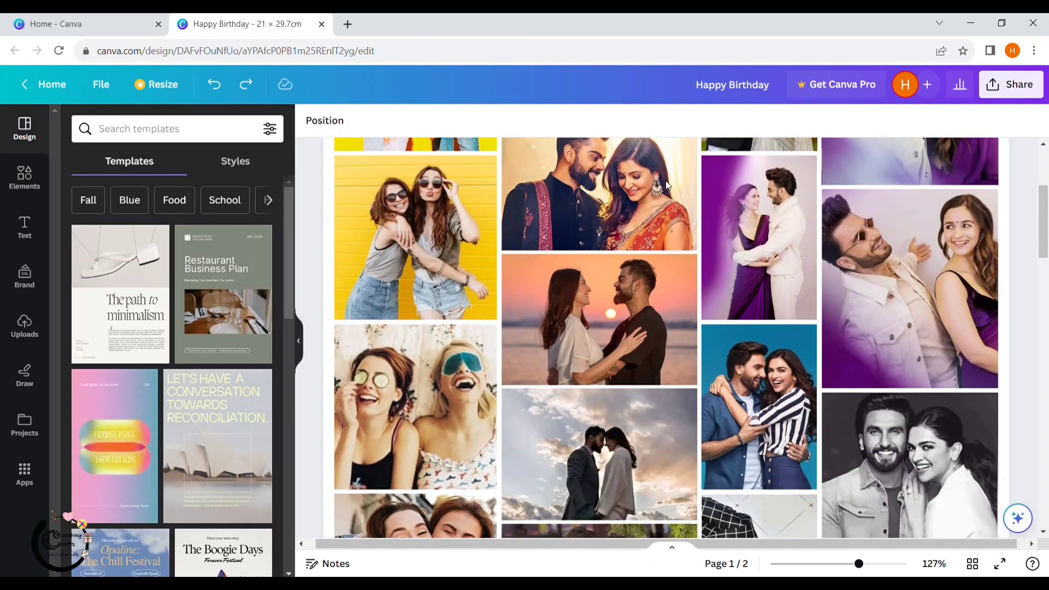
pyautogui.scroll(-5, 666, 180)
pyautogui.scroll(-5, 665, 180)
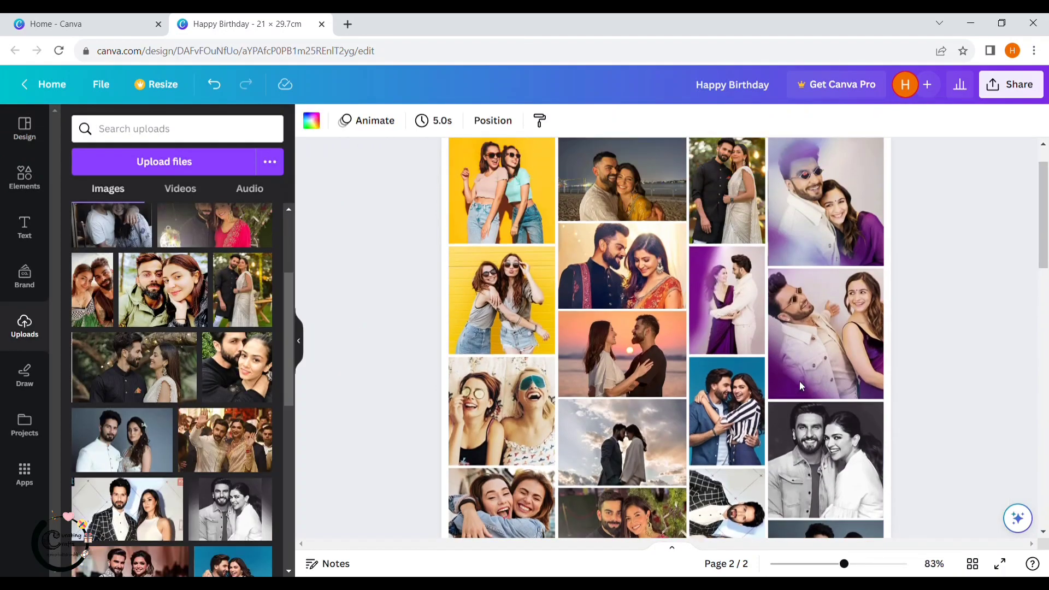
pyautogui.scroll(2, 967, 182)
# Step: Download all pages of the design as a PDF Print file
pyautogui.click(1035, 90)
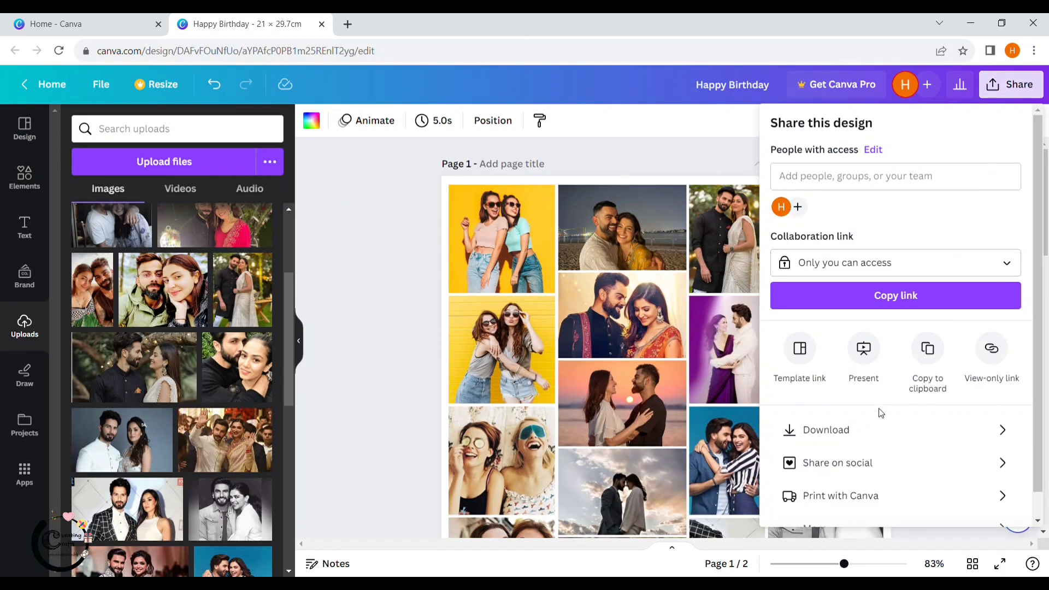
pyautogui.click(875, 428)
pyautogui.click(928, 179)
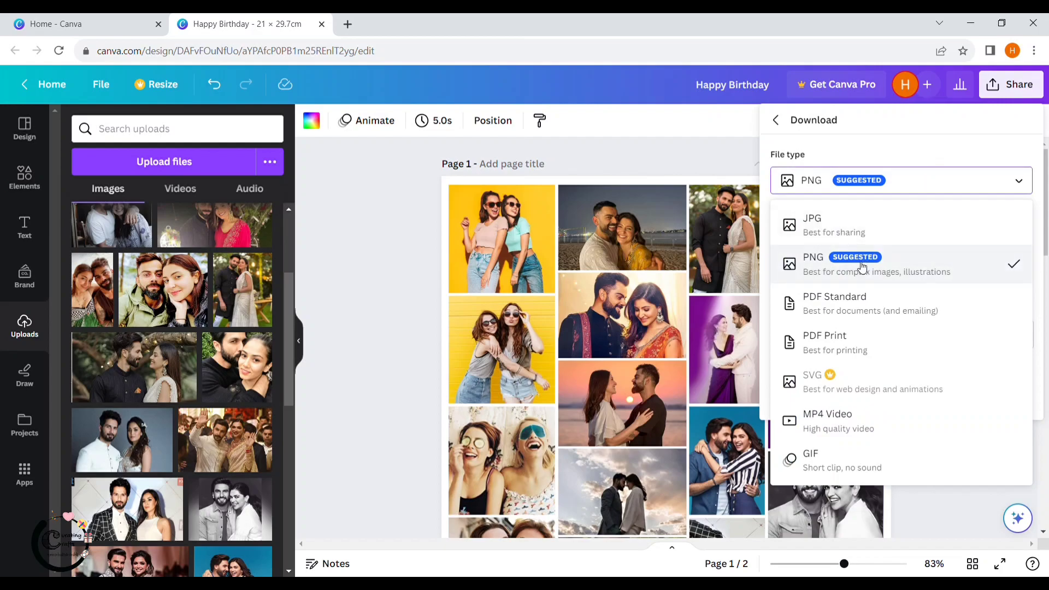
pyautogui.click(840, 343)
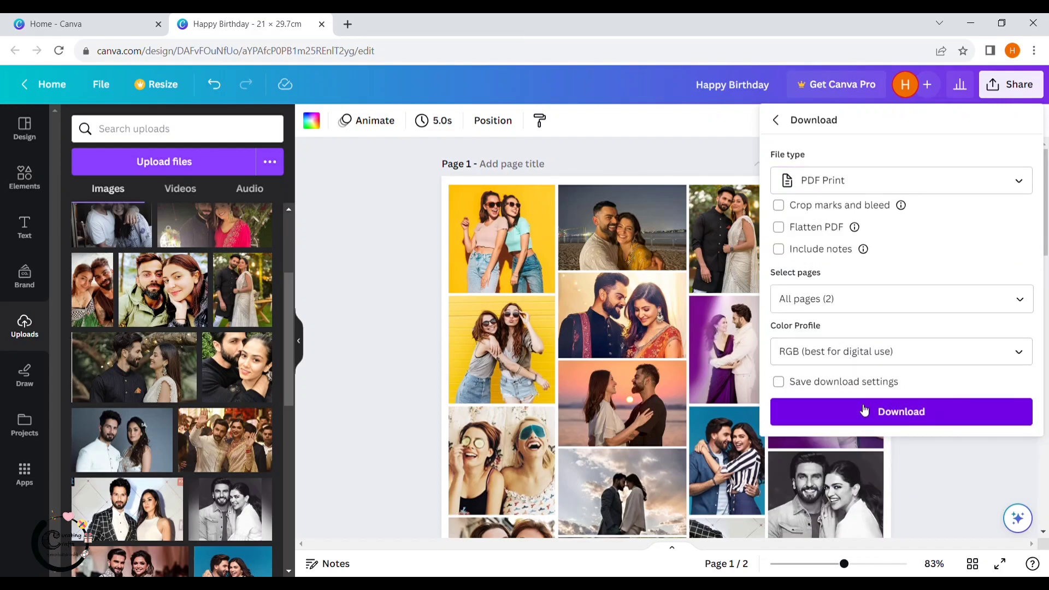
pyautogui.click(861, 409)
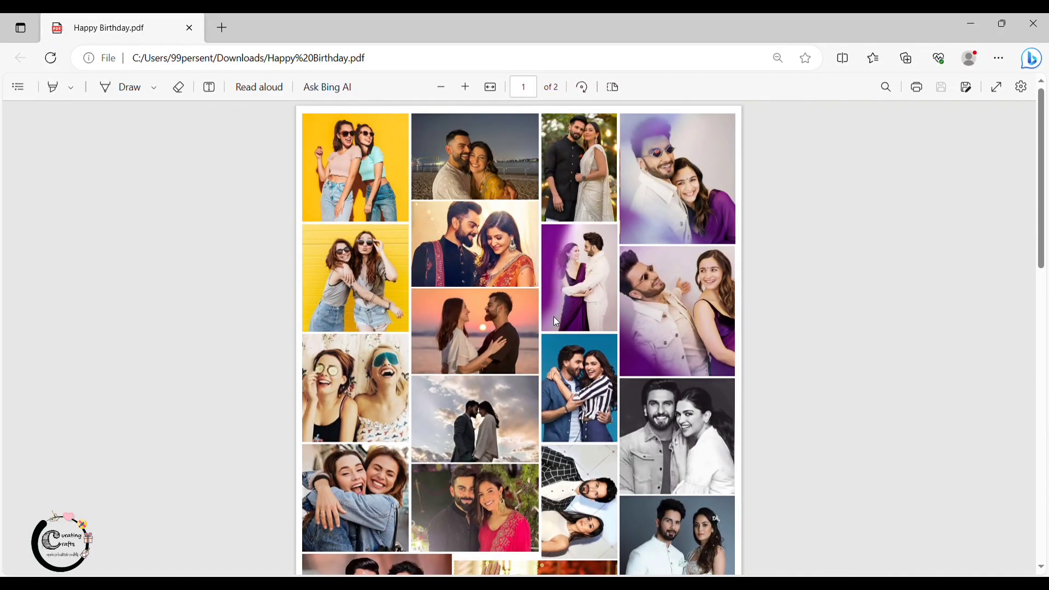
# Step: Bring up Edge's print settings for the Happy Birthday PDF with Ctrl+P
pyautogui.hotkey('ctrl', 'p')
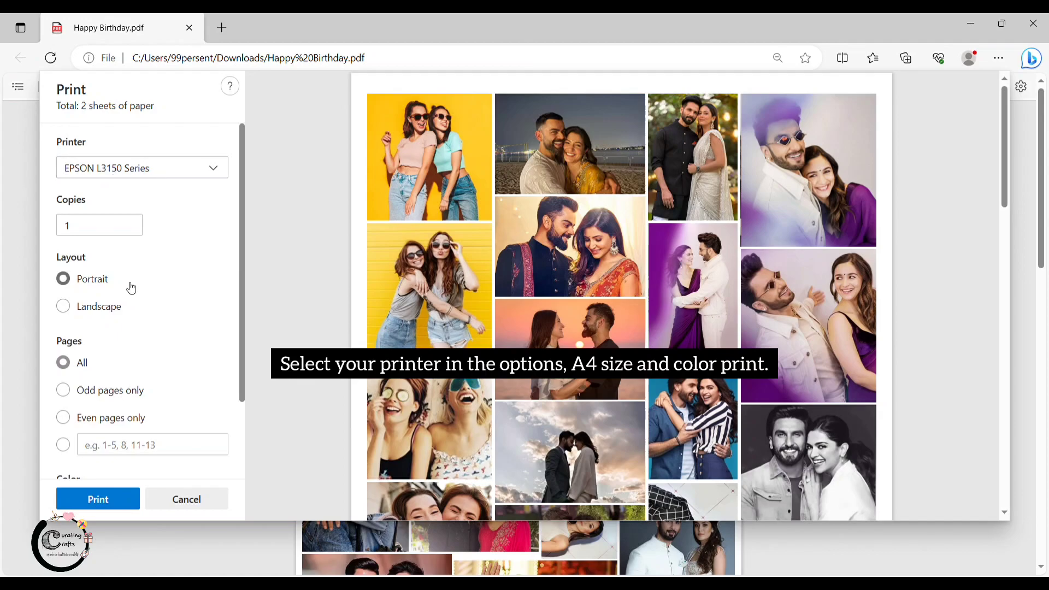
# Step: Choose the custom page-range option so only page 1 prints in colour
pyautogui.click(153, 444)
pyautogui.write('1')
pyautogui.scroll(-2, 140, 352)
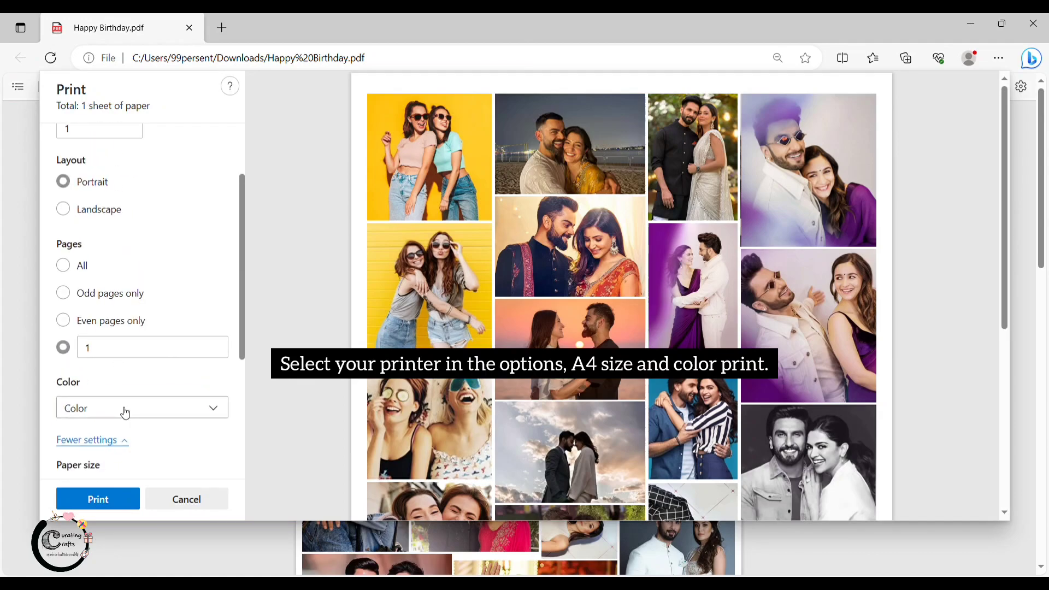